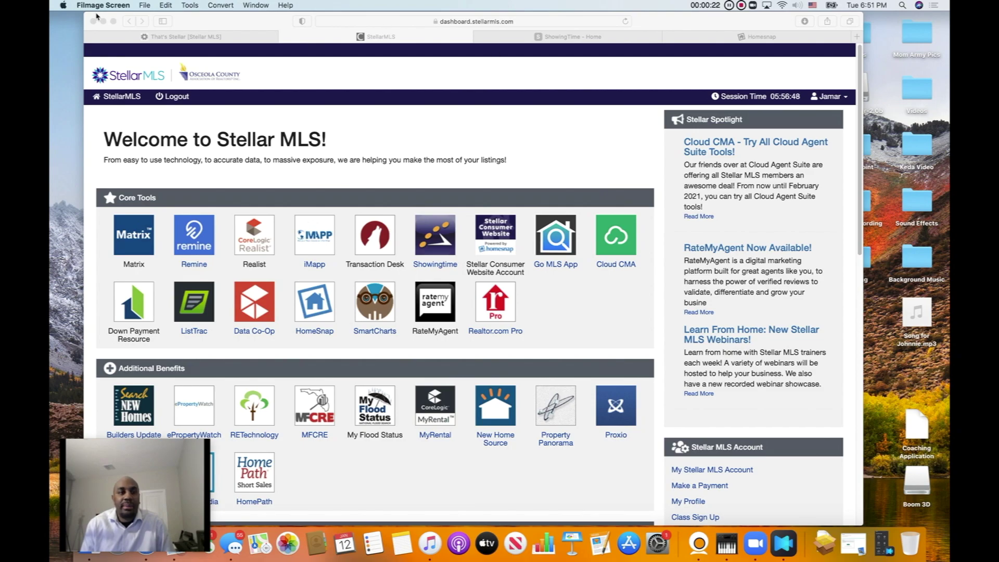
# Expand the Safari window showing the Welcome to Stellar MLS dashboard to full screen
pyautogui.click(112, 21)
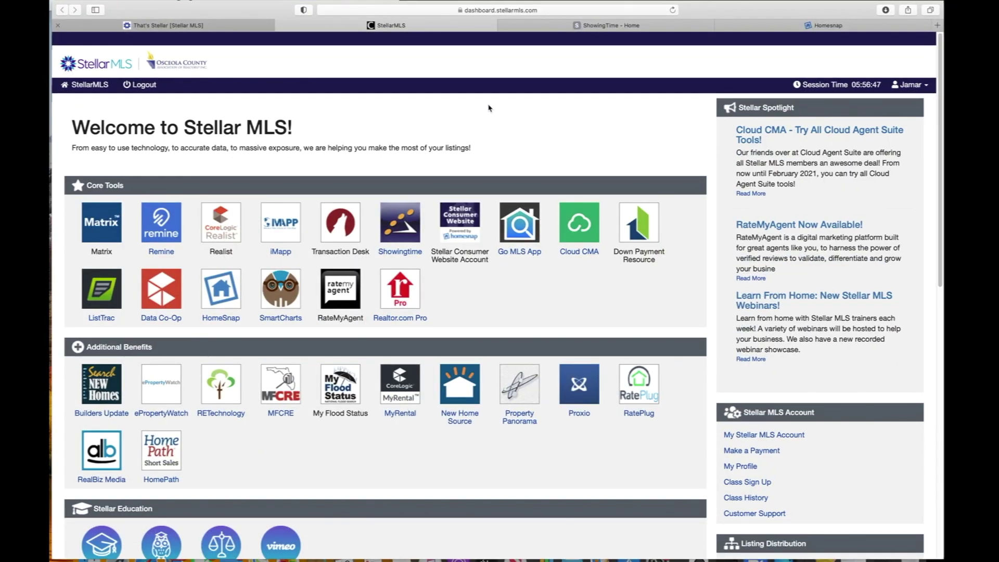
# From ShowingTime Home, go to Showings, dismiss the network error, and reach the ShowingCart® page
pyautogui.click(591, 29)
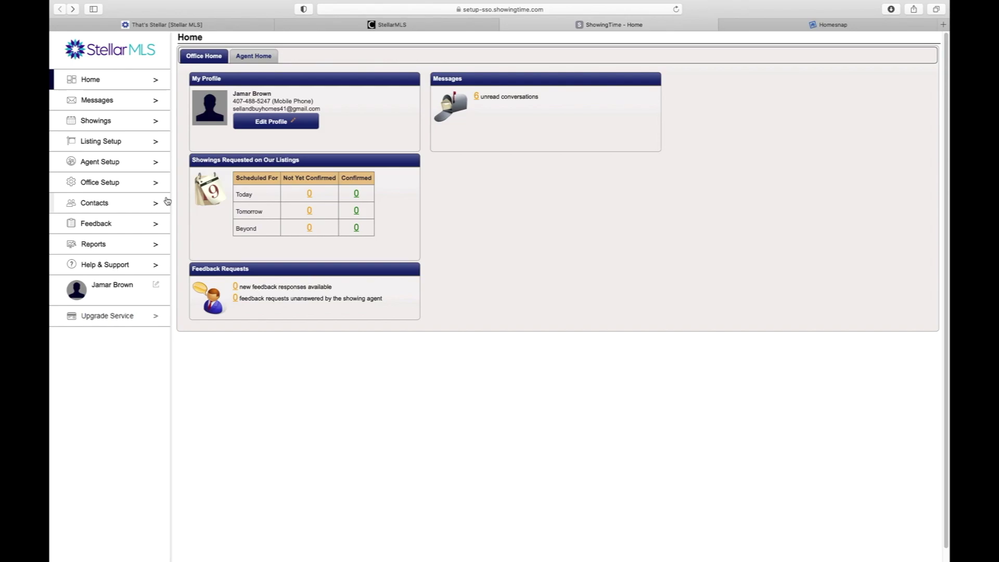
pyautogui.click(103, 121)
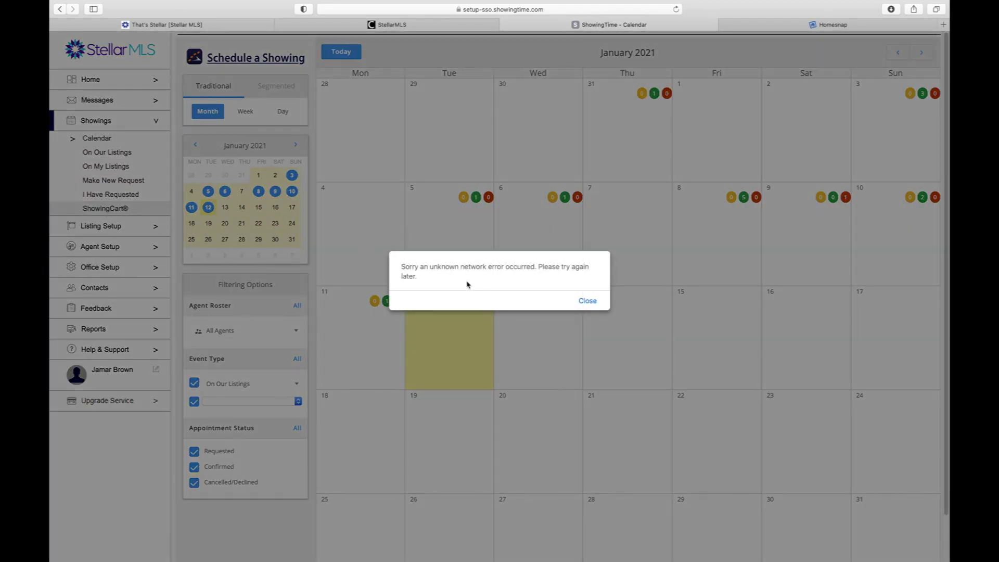
pyautogui.click(587, 301)
pyautogui.click(105, 208)
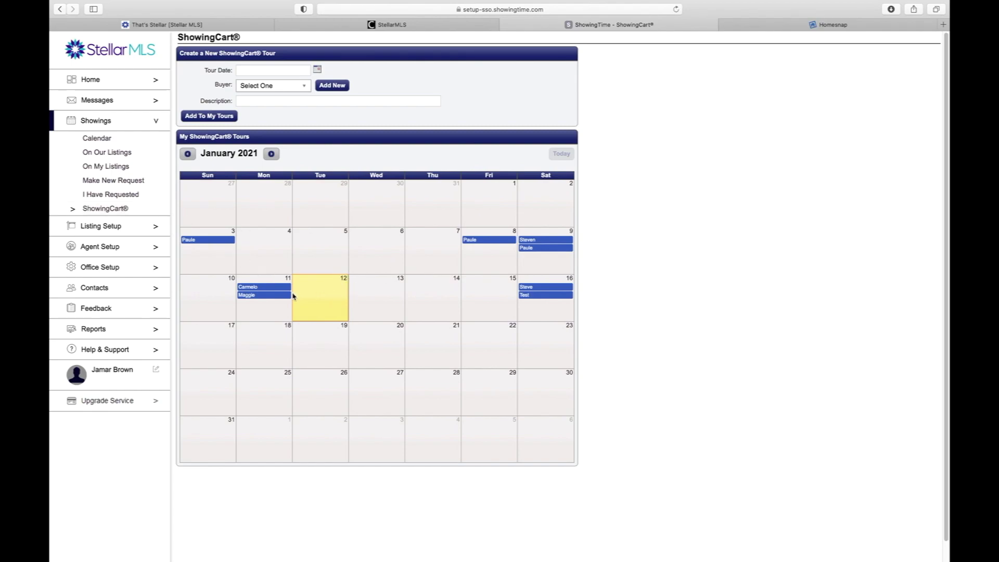
pyautogui.click(498, 240)
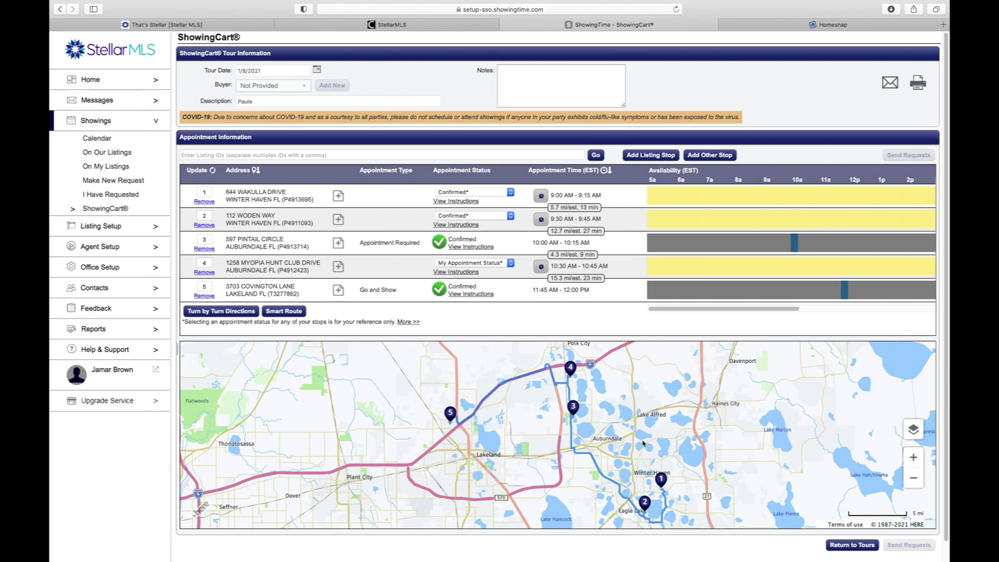
pyautogui.scroll(-3, 644, 440)
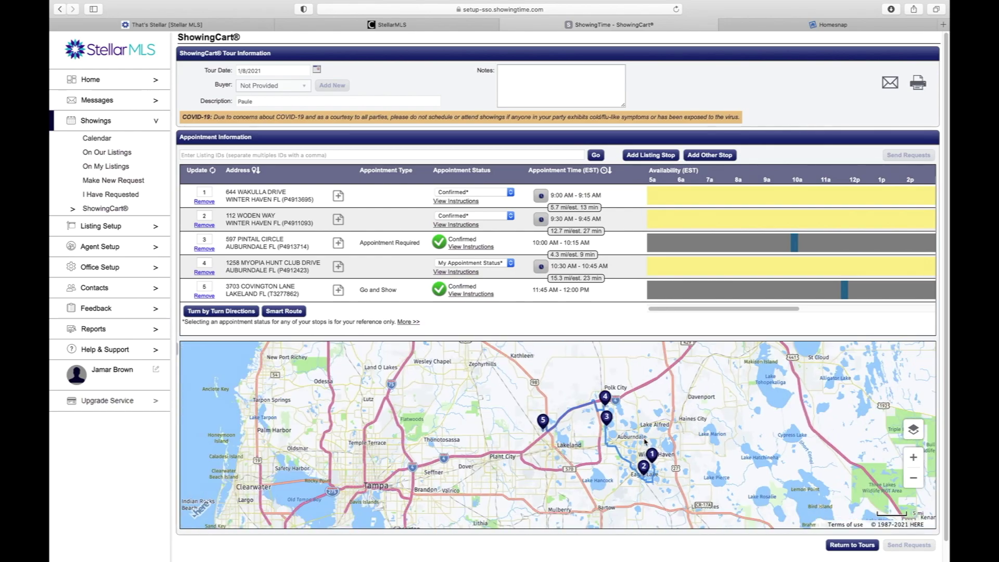
pyautogui.click(60, 10)
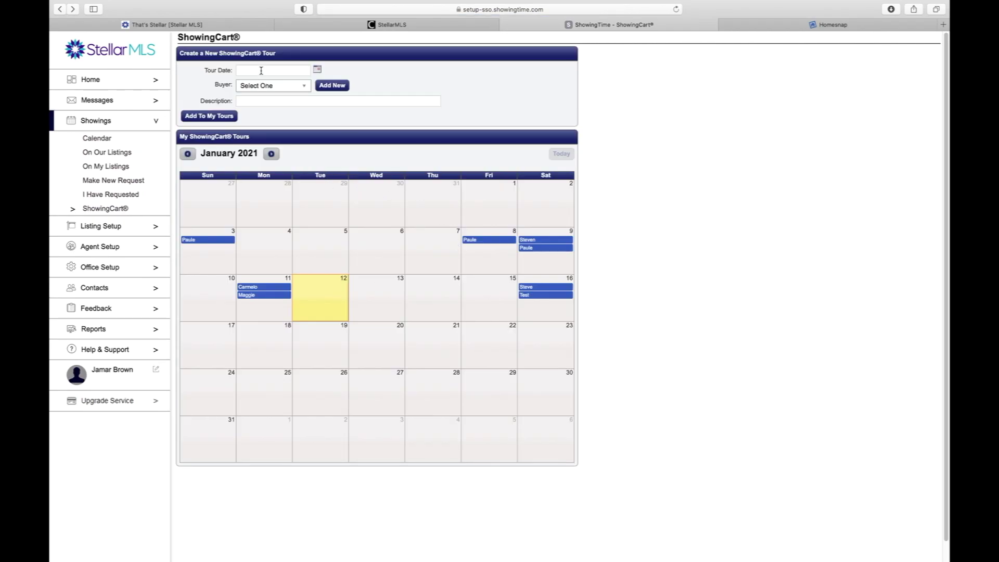
# Set the tour date to 01/16/2021 with description Test, then open that tour
pyautogui.click(317, 69)
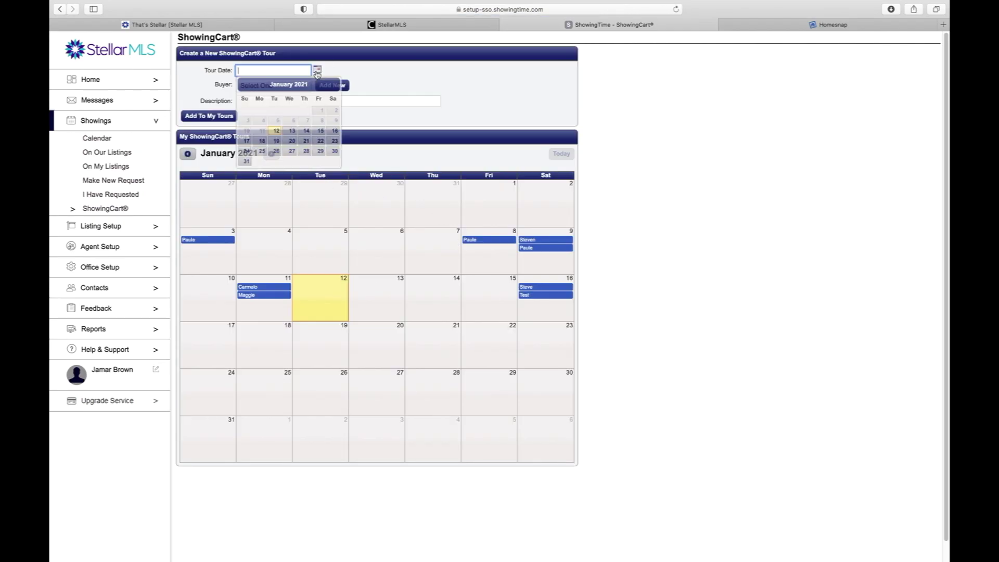
pyautogui.click(334, 132)
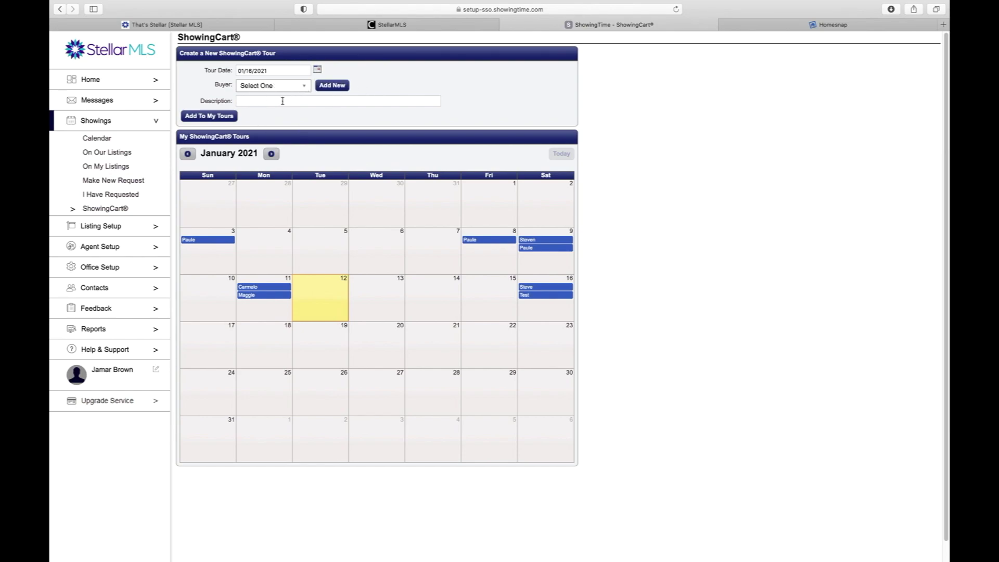
pyautogui.click(253, 102)
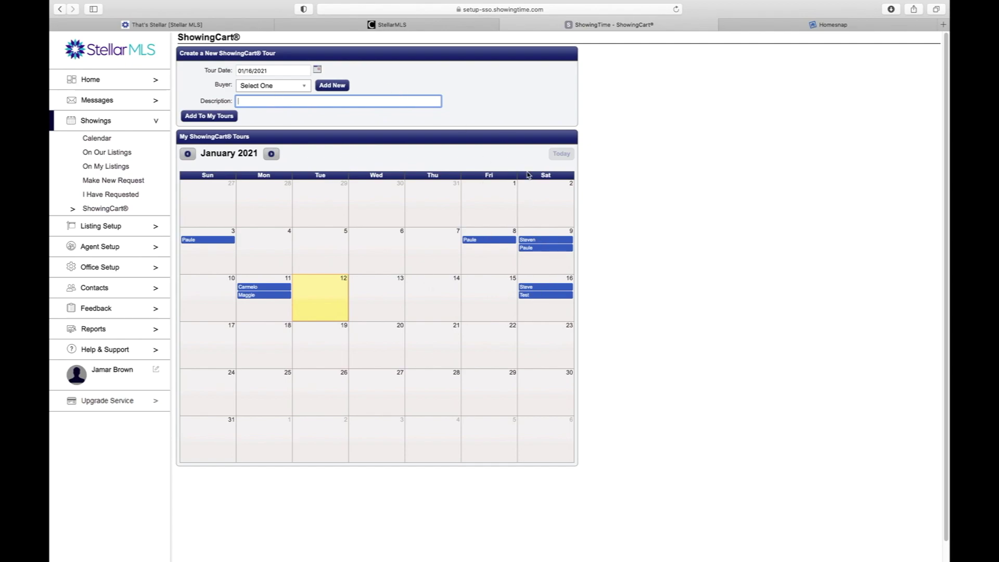
pyautogui.click(526, 296)
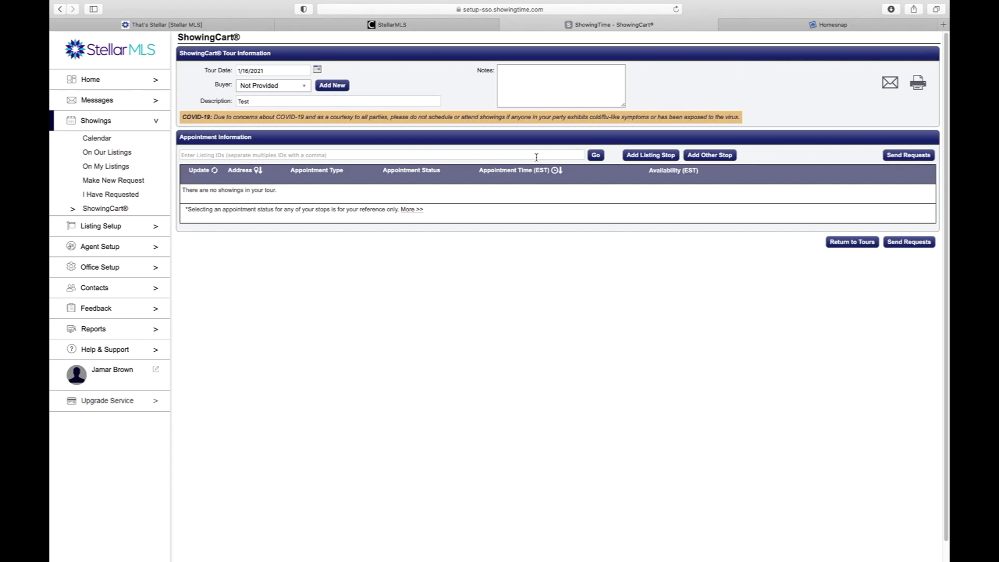
# Search for '216 nassau' and add 216 Nassau Road as the first tour stop
pyautogui.click(643, 156)
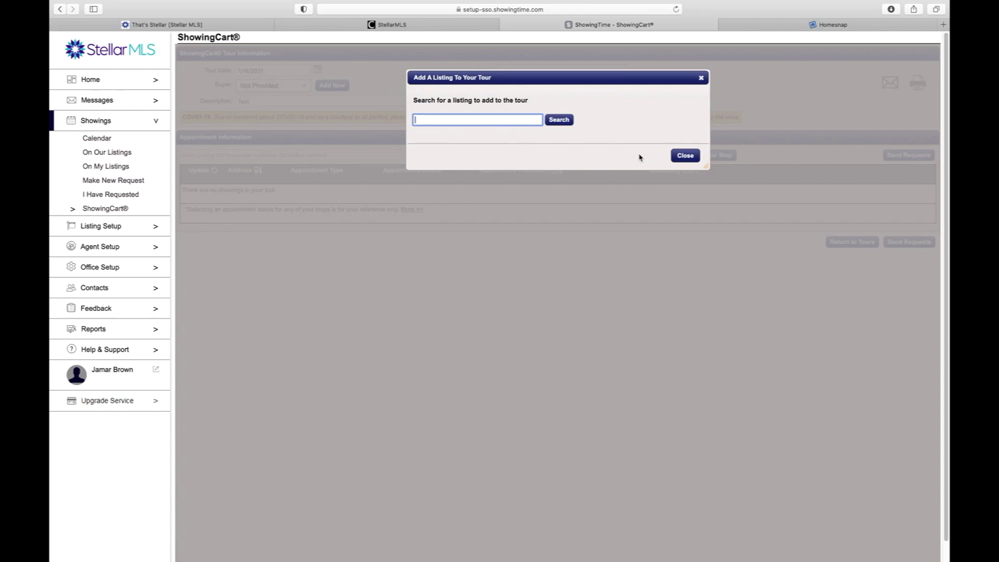
pyautogui.write('216 nassau')
pyautogui.press('Down')
pyautogui.press('Return')
pyautogui.click(563, 121)
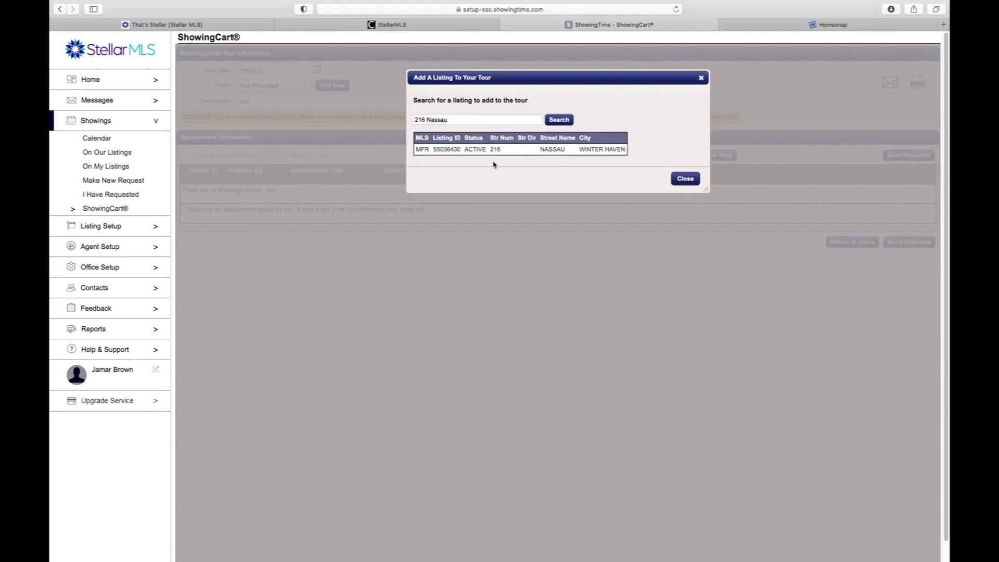
pyautogui.click(467, 151)
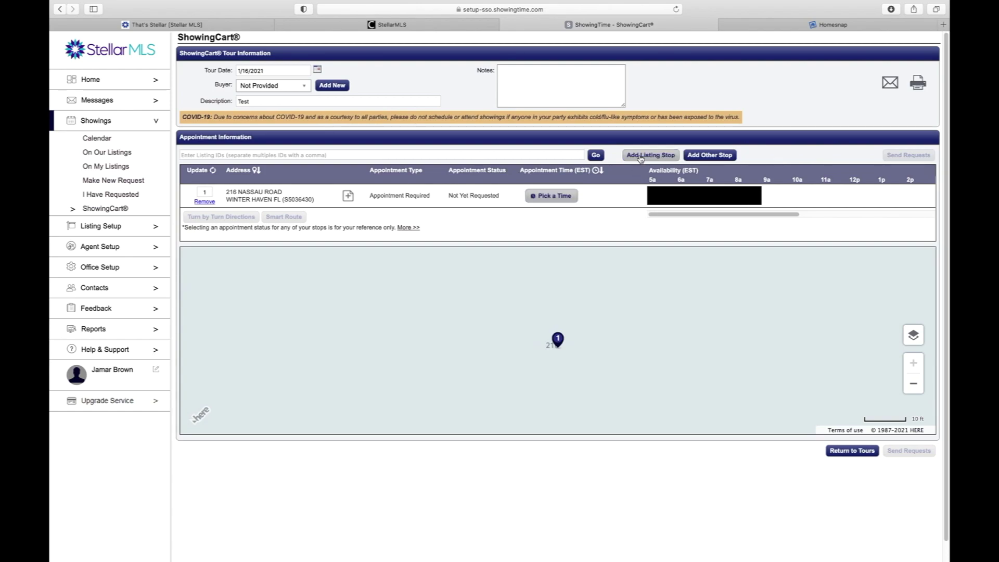
pyautogui.click(640, 156)
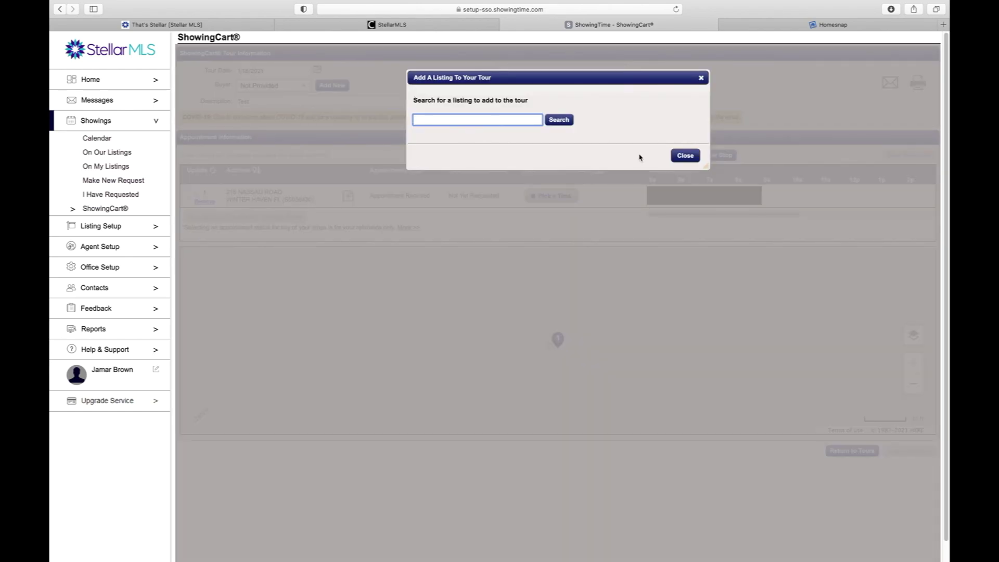
pyautogui.write('306 hamilton shores')
pyautogui.click(551, 120)
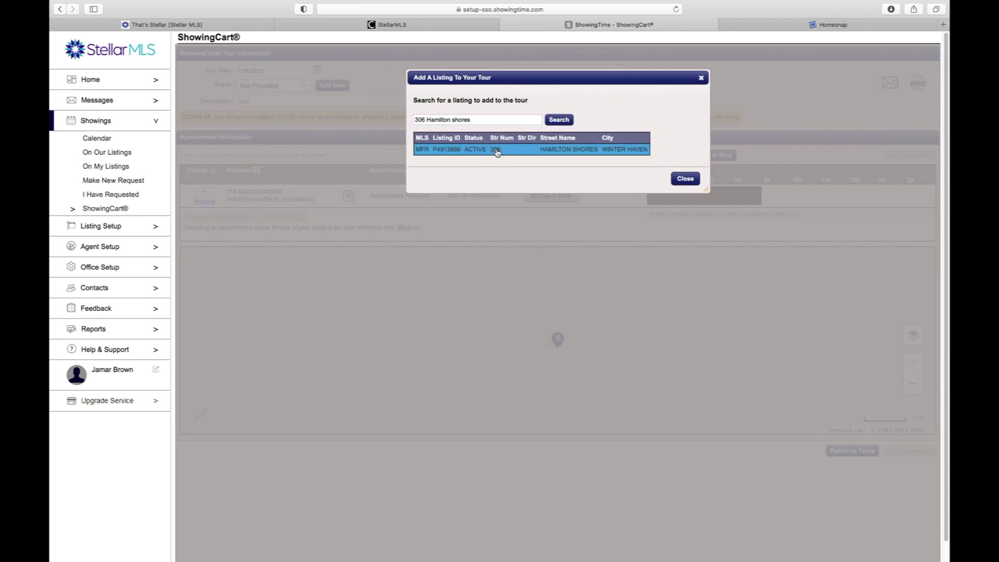
pyautogui.click(494, 150)
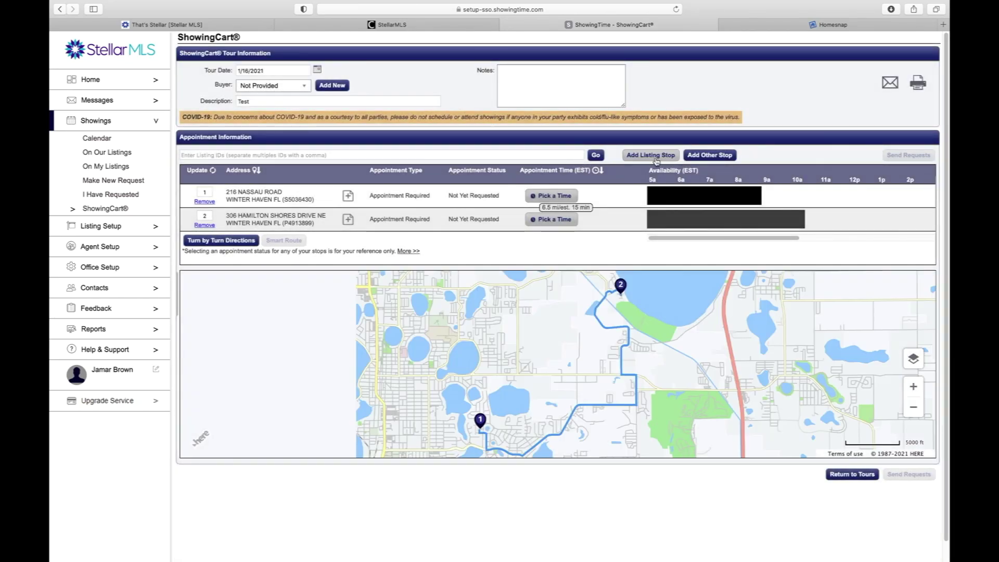
pyautogui.click(654, 156)
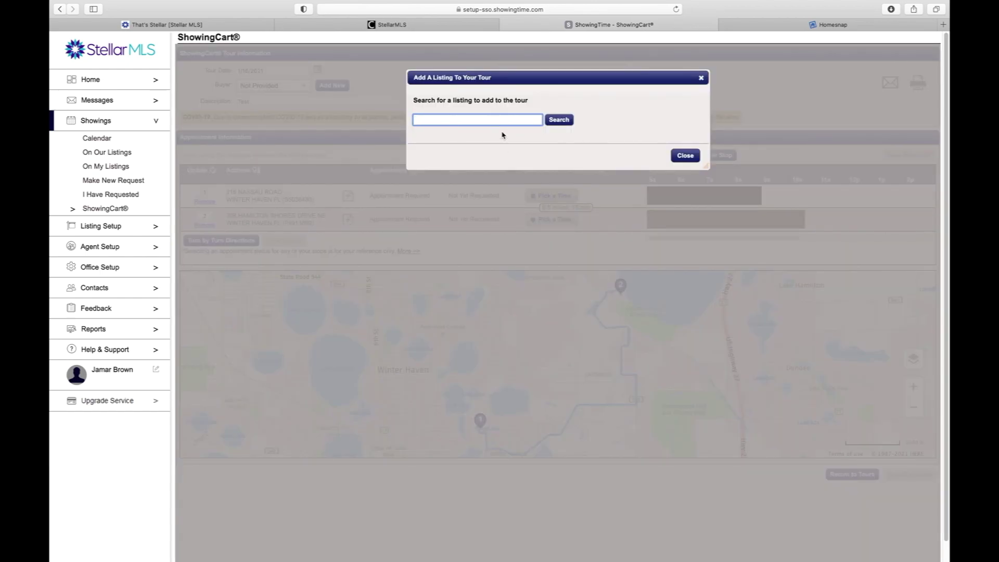
pyautogui.write('3835 osprey pointe')
pyautogui.click(557, 122)
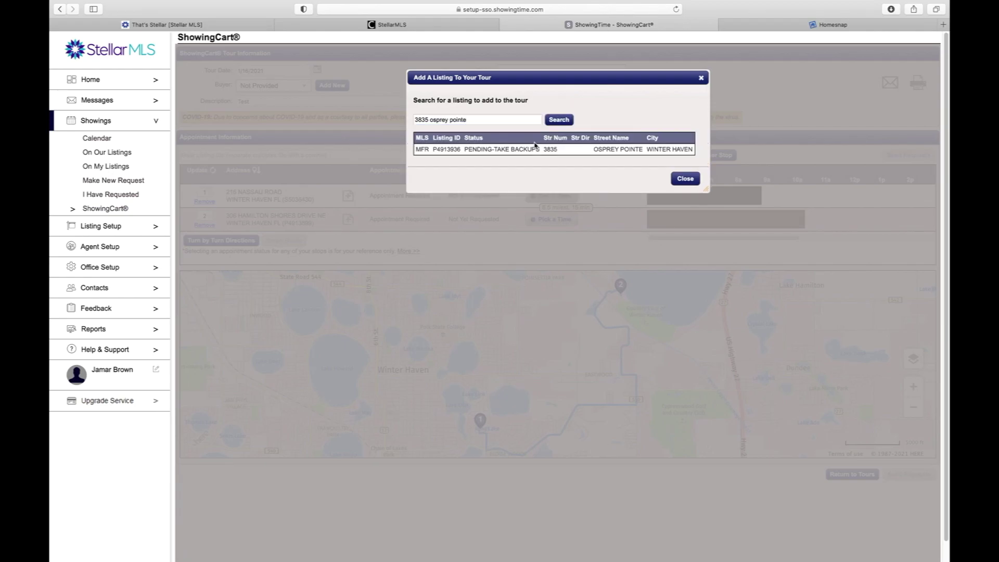
pyautogui.click(562, 124)
pyautogui.click(537, 150)
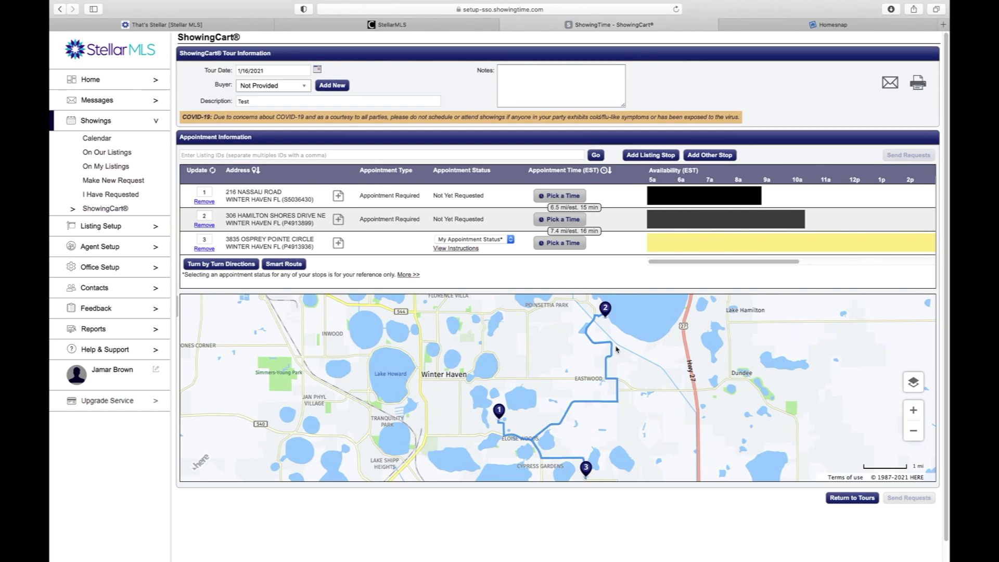
pyautogui.click(286, 268)
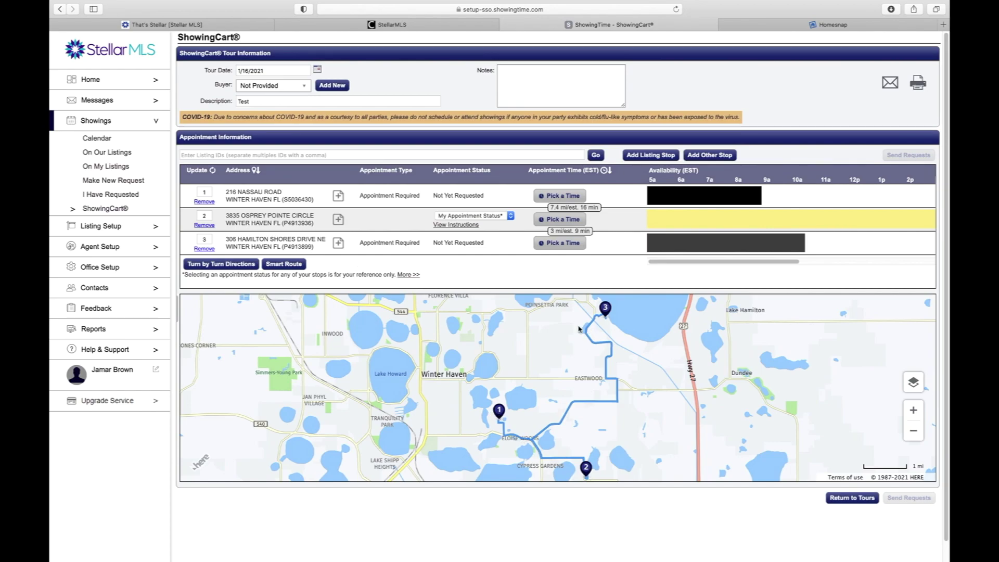
pyautogui.click(278, 219)
pyautogui.moveTo(279, 219)
pyautogui.mouseDown()
pyautogui.moveTo(282, 195)
pyautogui.moveTo(286, 206)
pyautogui.mouseUp()
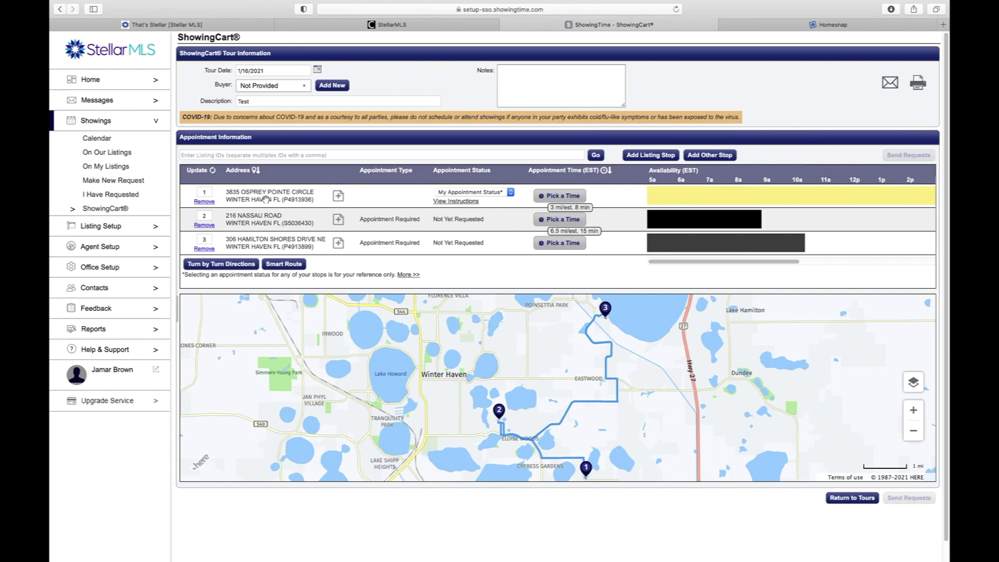
# Save 15-minute appointments starting 9:00 AM (Osprey Pointe), 9:30 AM (Nassau), 10:30 AM (Hamilton Shores)
pyautogui.click(549, 196)
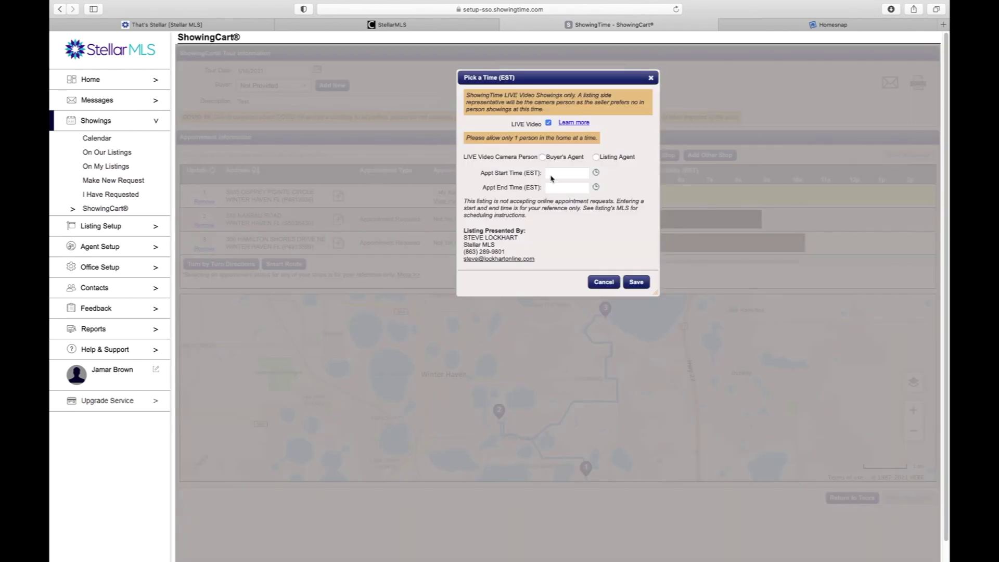
pyautogui.click(557, 174)
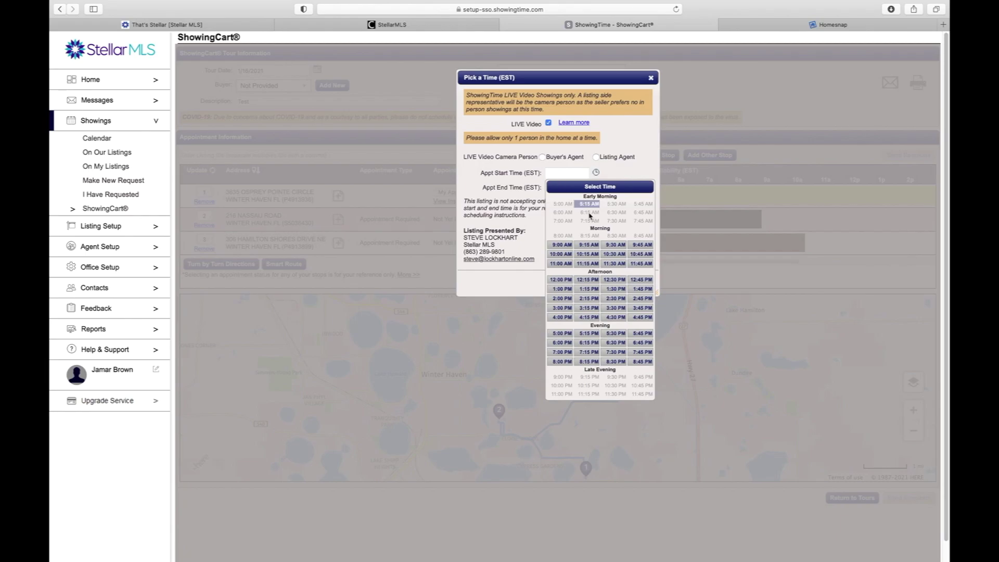
pyautogui.click(570, 246)
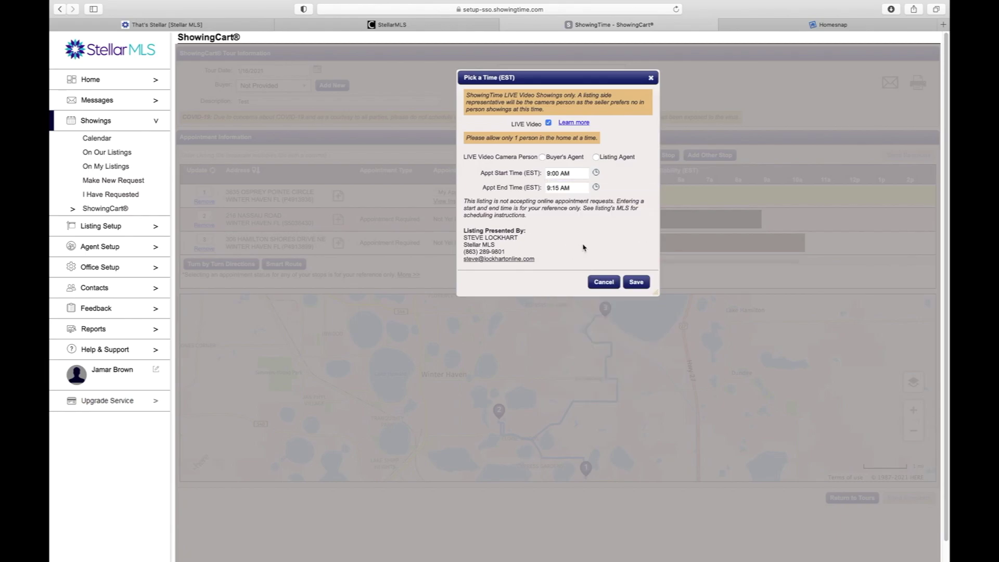
pyautogui.click(635, 281)
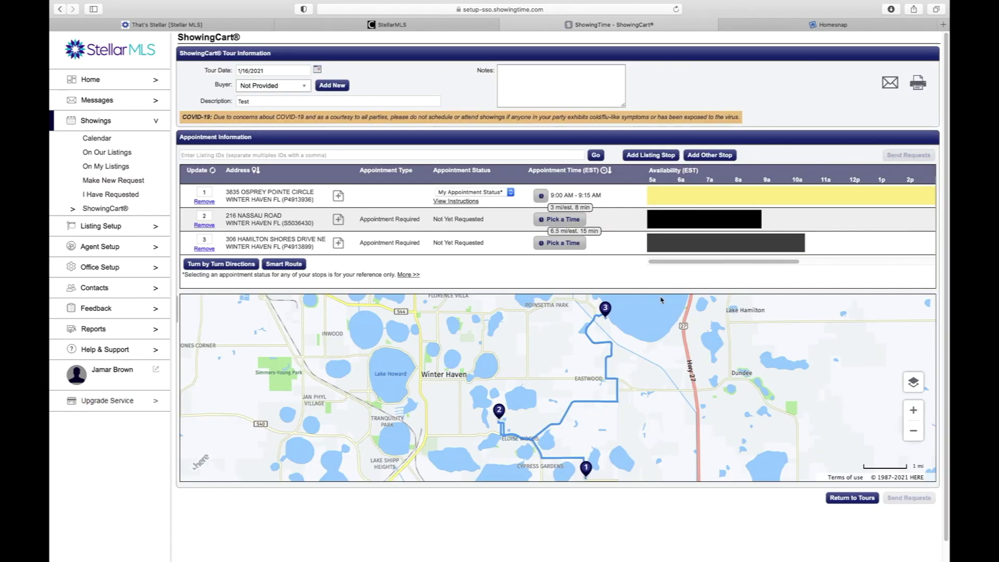
pyautogui.click(569, 220)
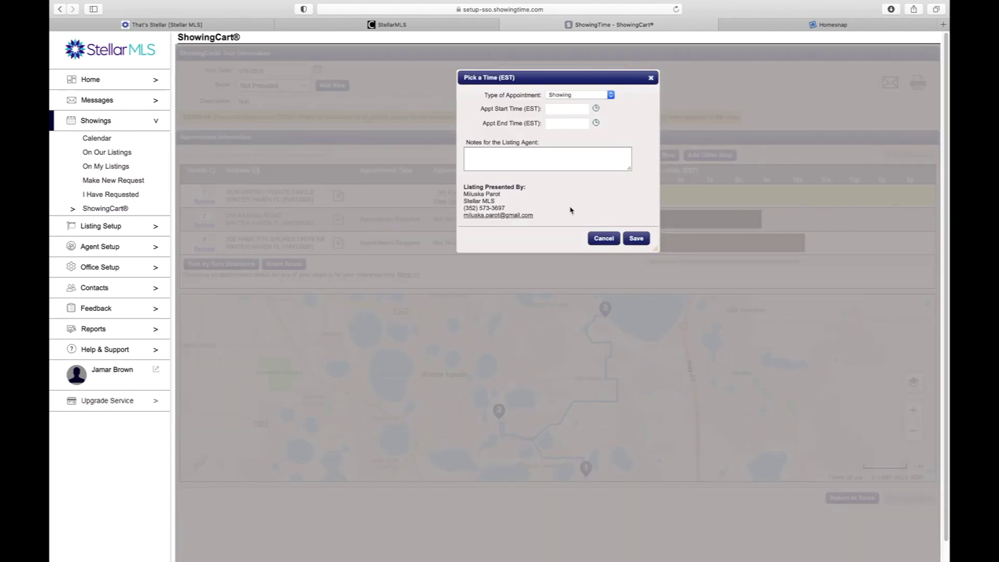
pyautogui.click(560, 108)
pyautogui.click(615, 180)
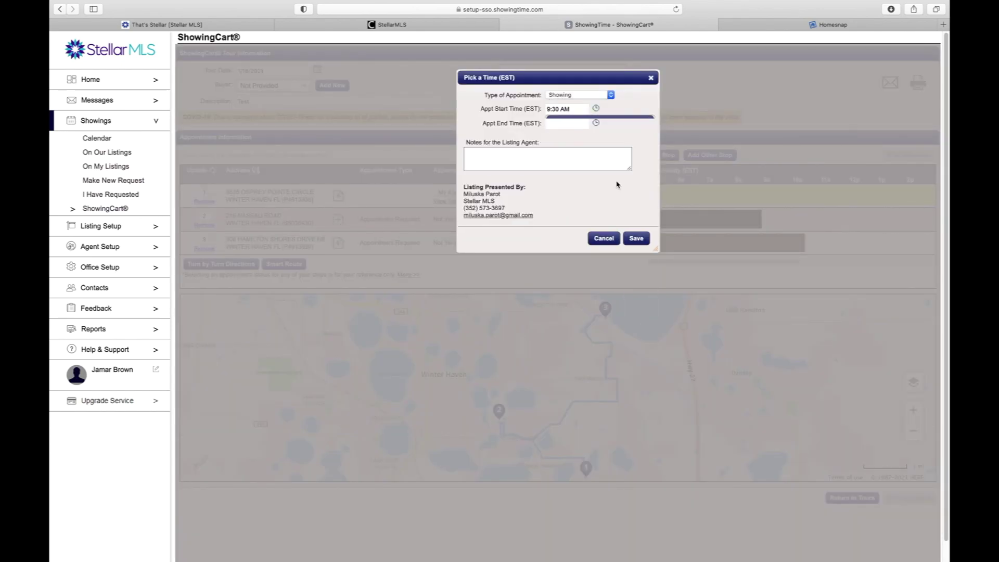
pyautogui.click(636, 238)
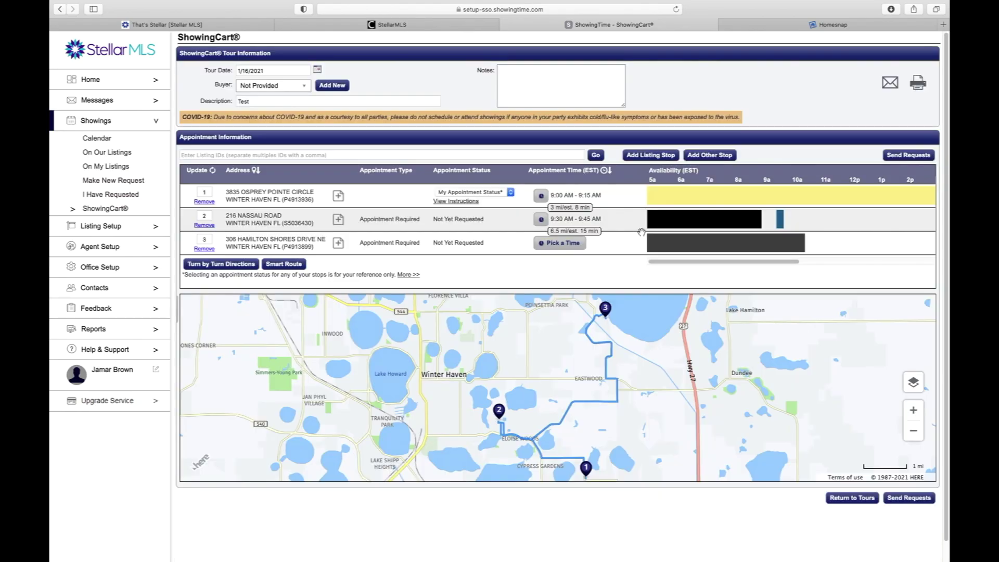
pyautogui.click(568, 242)
pyautogui.click(574, 110)
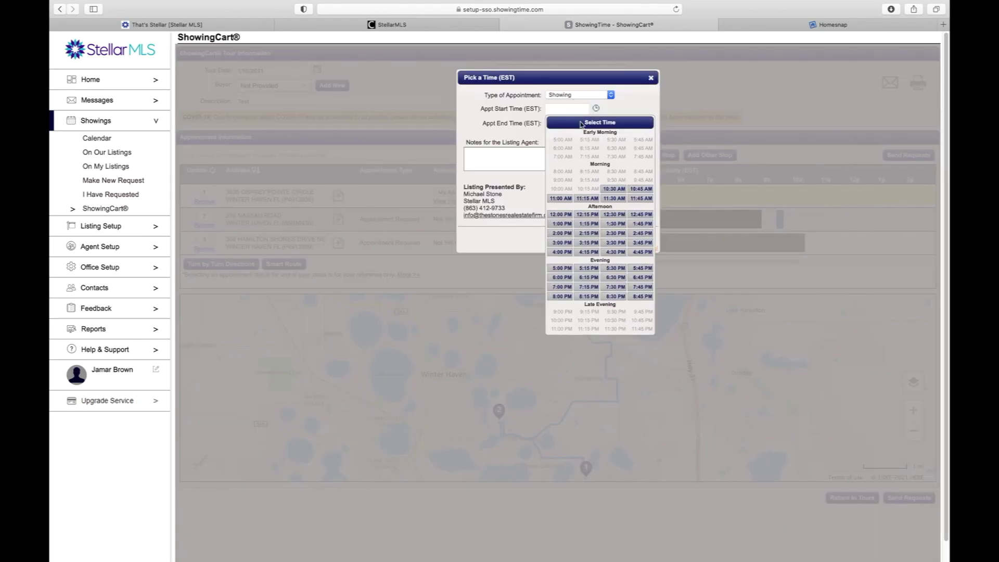
pyautogui.click(614, 189)
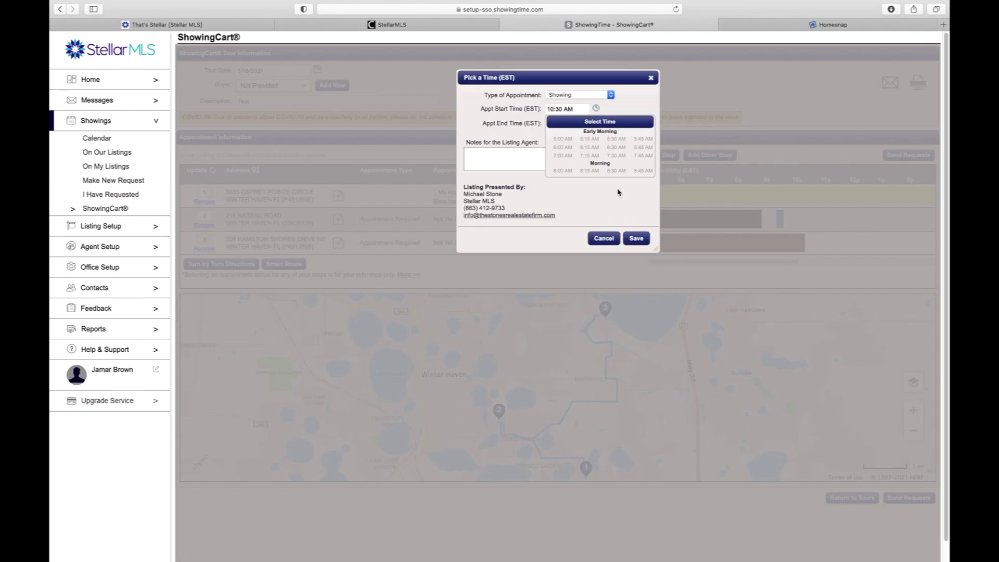
pyautogui.click(637, 238)
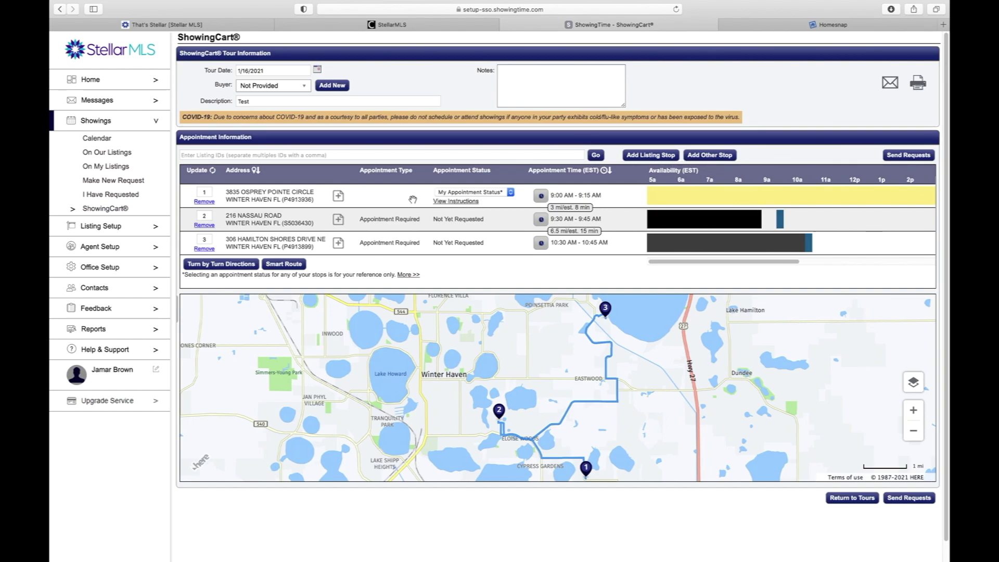
pyautogui.click(511, 193)
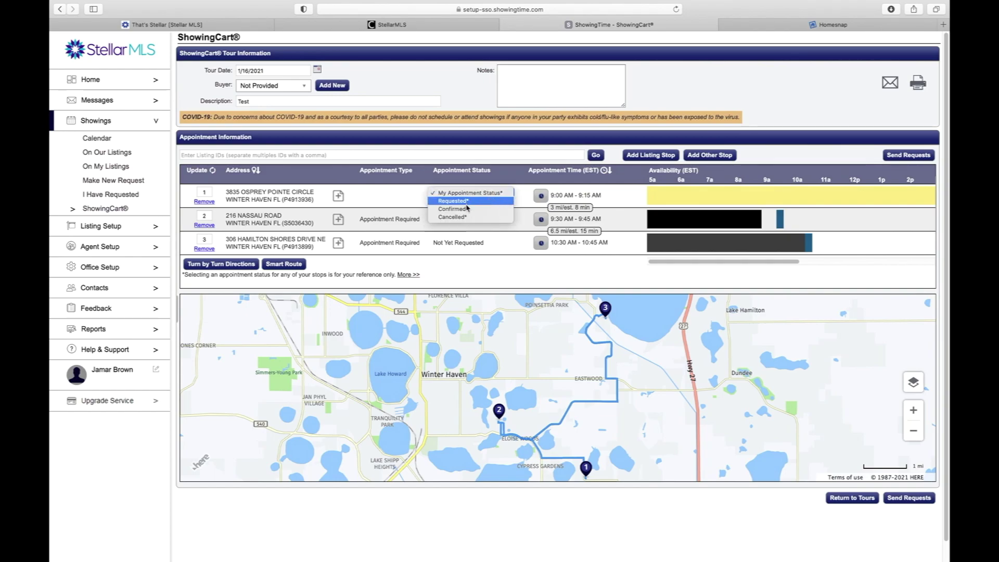
pyautogui.click(398, 206)
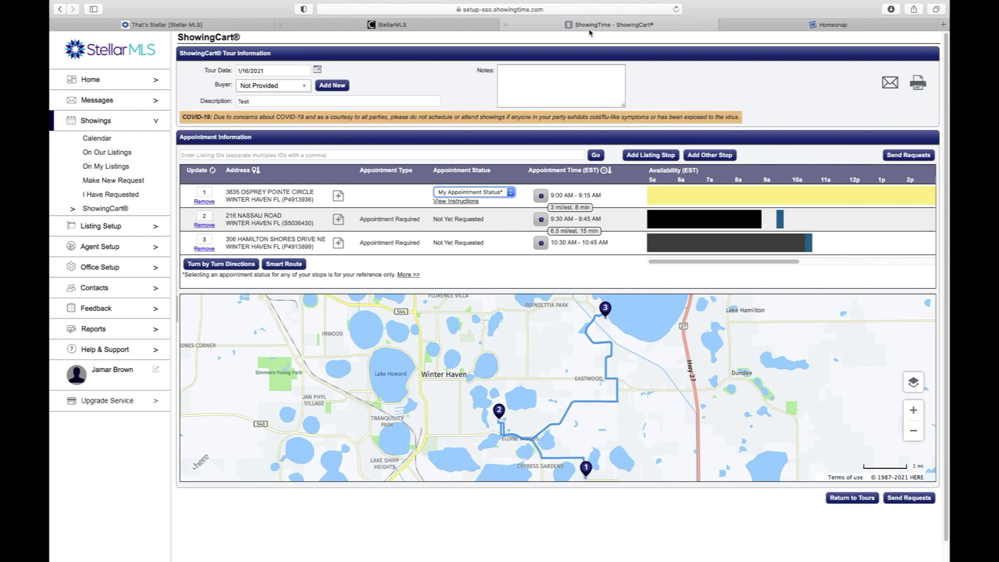
# On the Stellar MLS tab, put off all four news announcements with Read Later
pyautogui.click(475, 26)
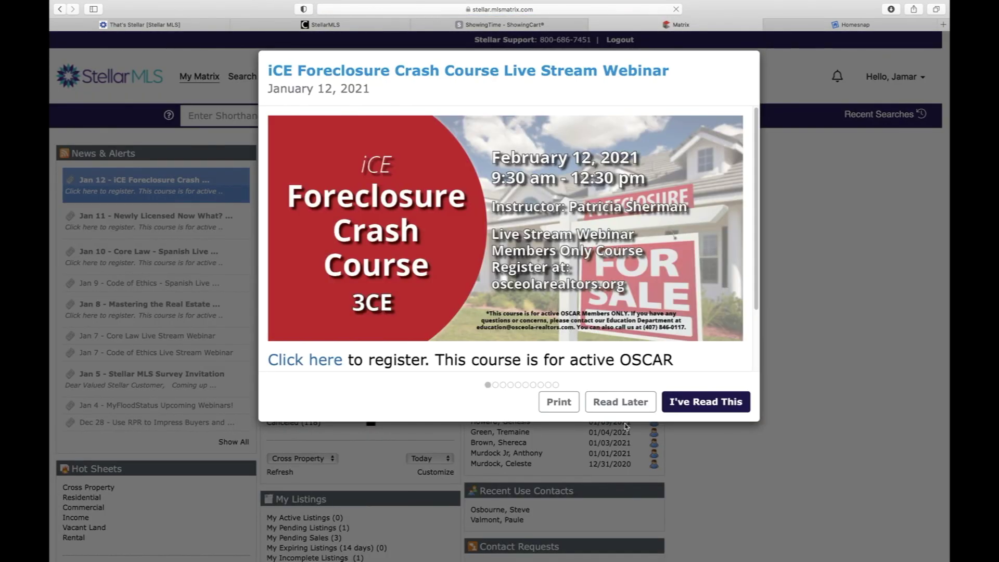
pyautogui.click(629, 404)
pyautogui.click(629, 406)
pyautogui.click(630, 406)
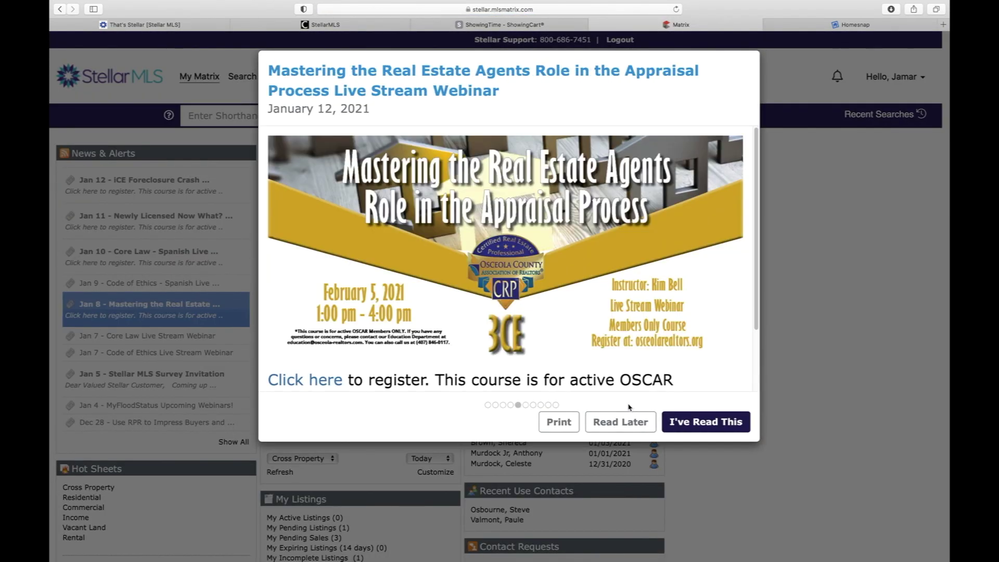
pyautogui.click(618, 405)
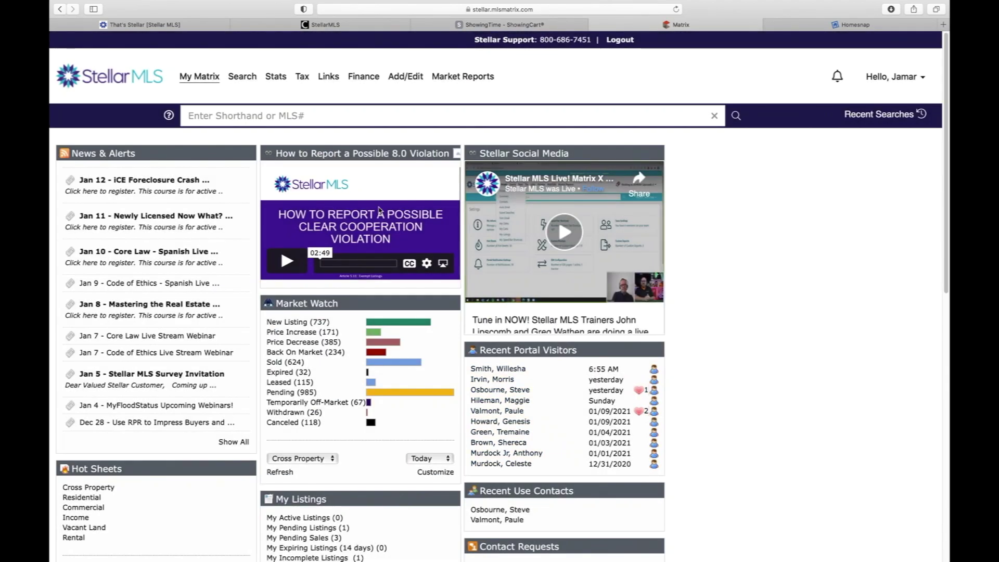
# Go to Search > Residential > Quick in Matrix
pyautogui.moveTo(242, 80)
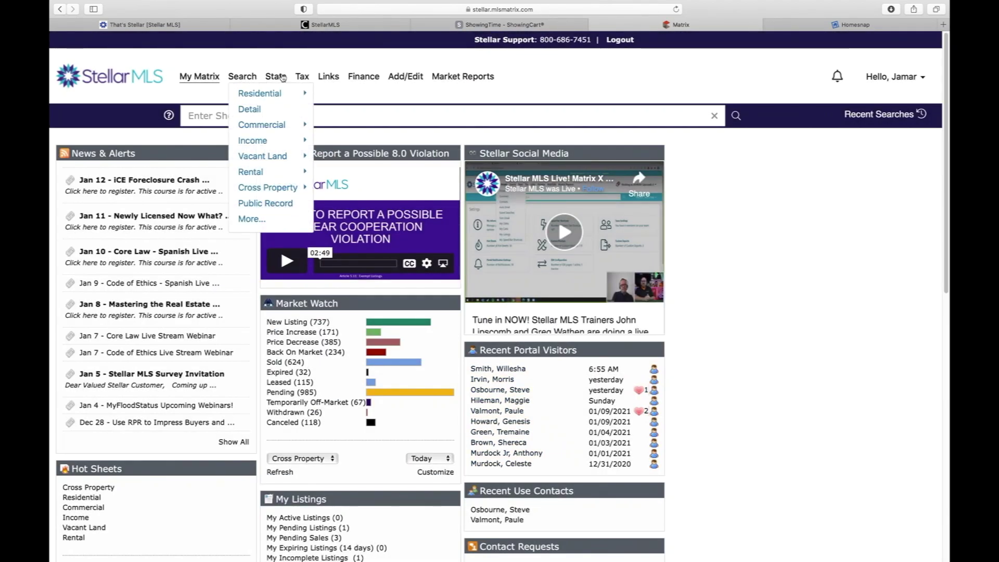
pyautogui.moveTo(276, 94)
pyautogui.click(330, 93)
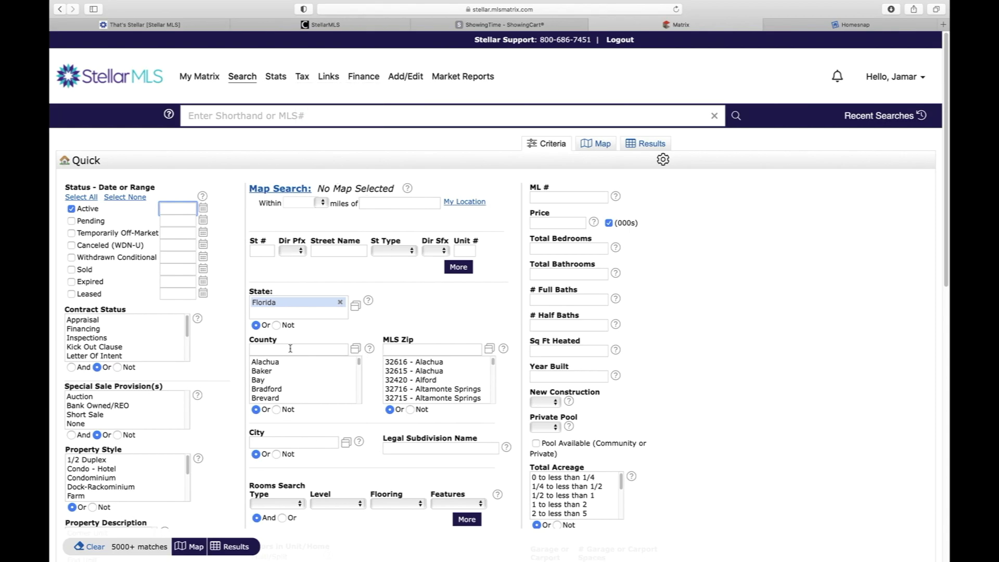
# Enter city ORLANDO, price 250-300 and 4 total bedrooms, then show the 34 results
pyautogui.click(305, 441)
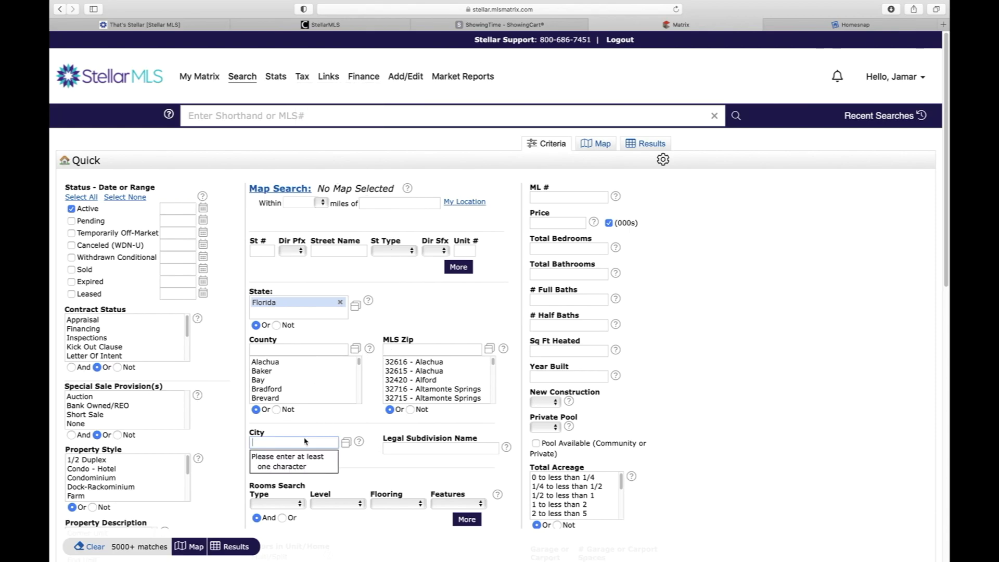
pyautogui.write('orlando')
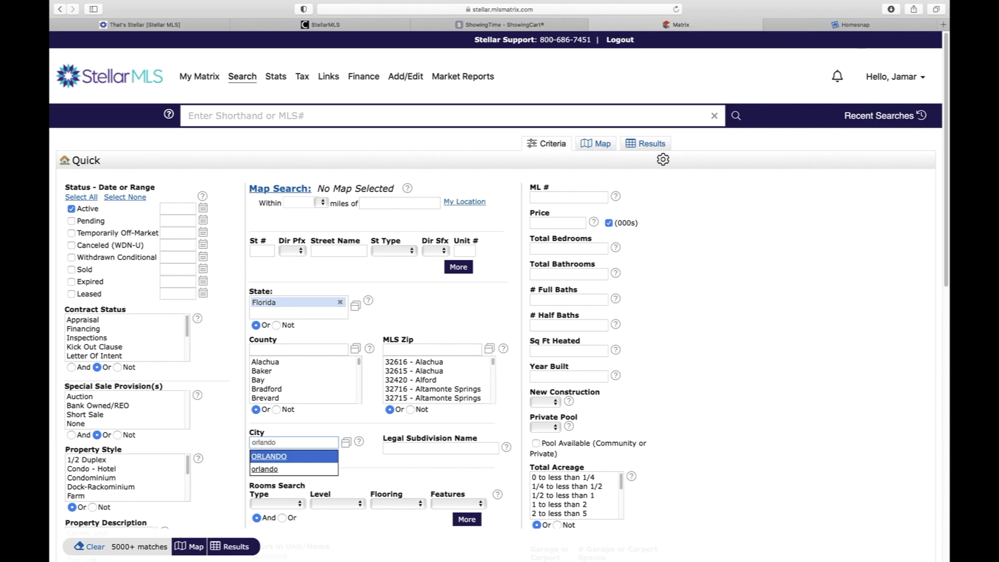
pyautogui.click(276, 457)
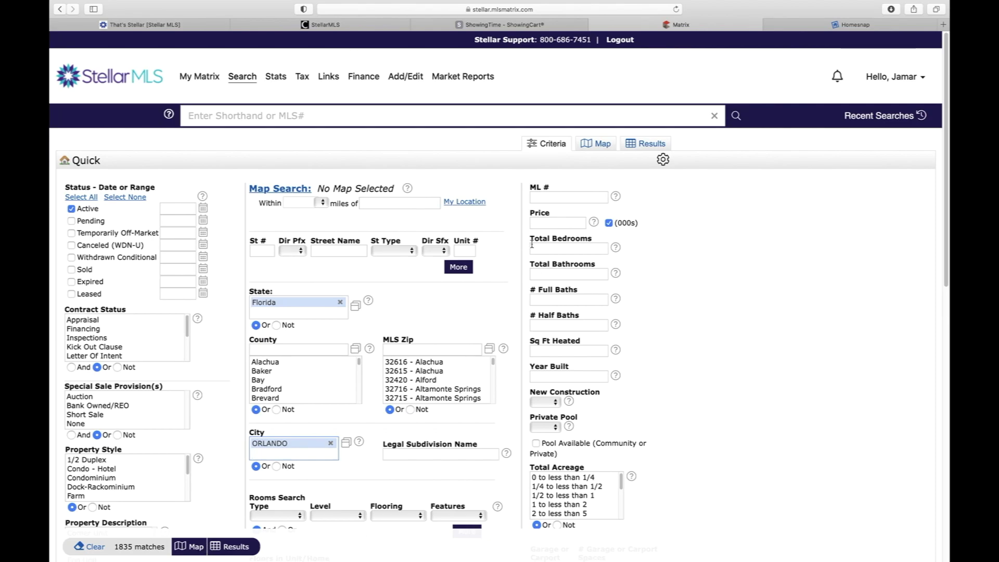
pyautogui.click(550, 223)
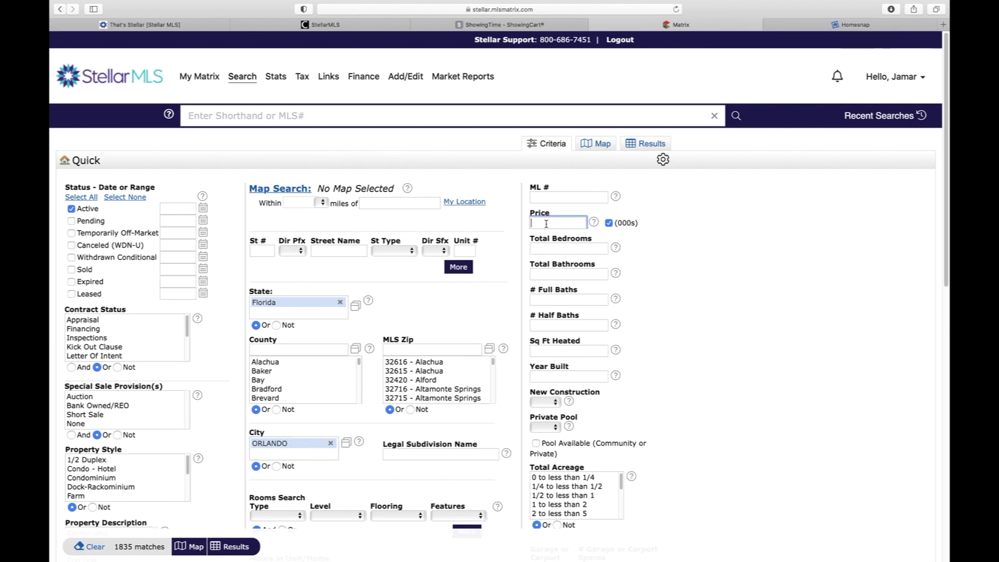
pyautogui.write('25')
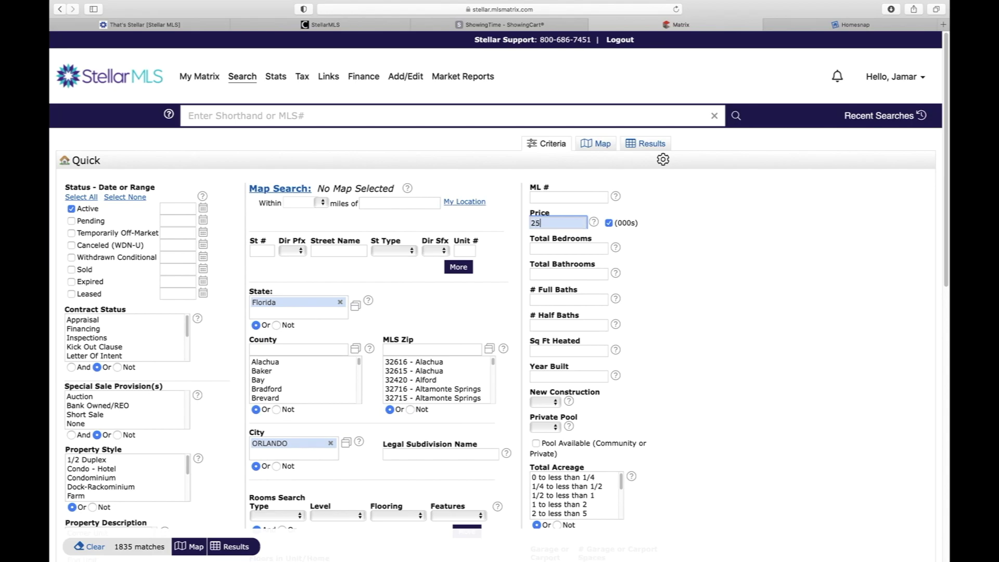
pyautogui.write('0-300')
pyautogui.click(759, 283)
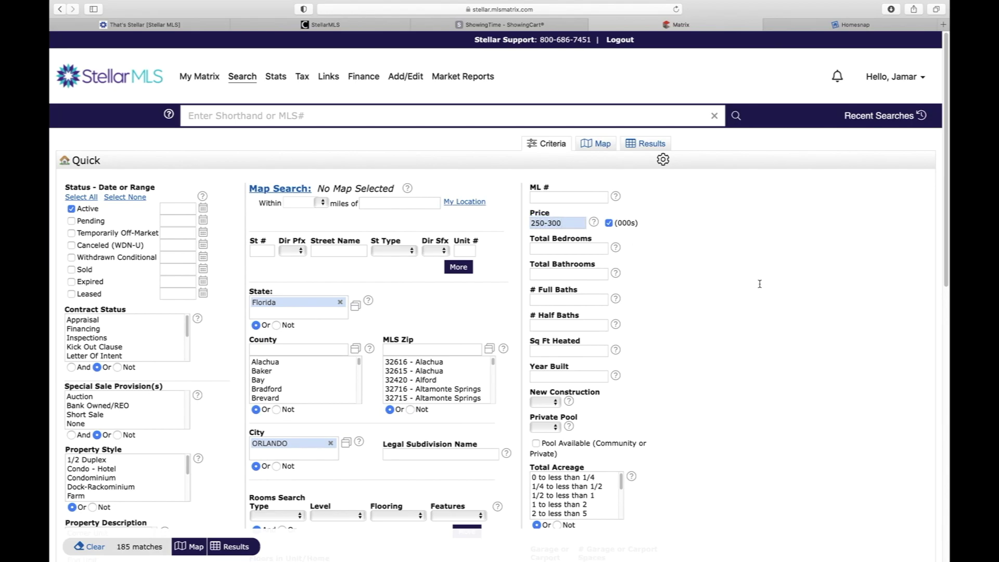
pyautogui.click(575, 247)
pyautogui.write('4')
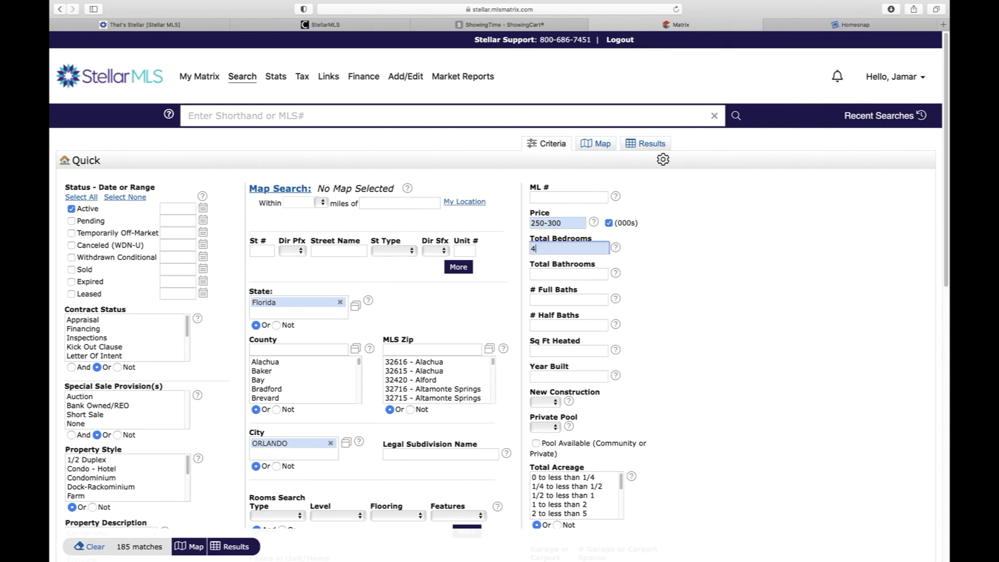
pyautogui.click(711, 349)
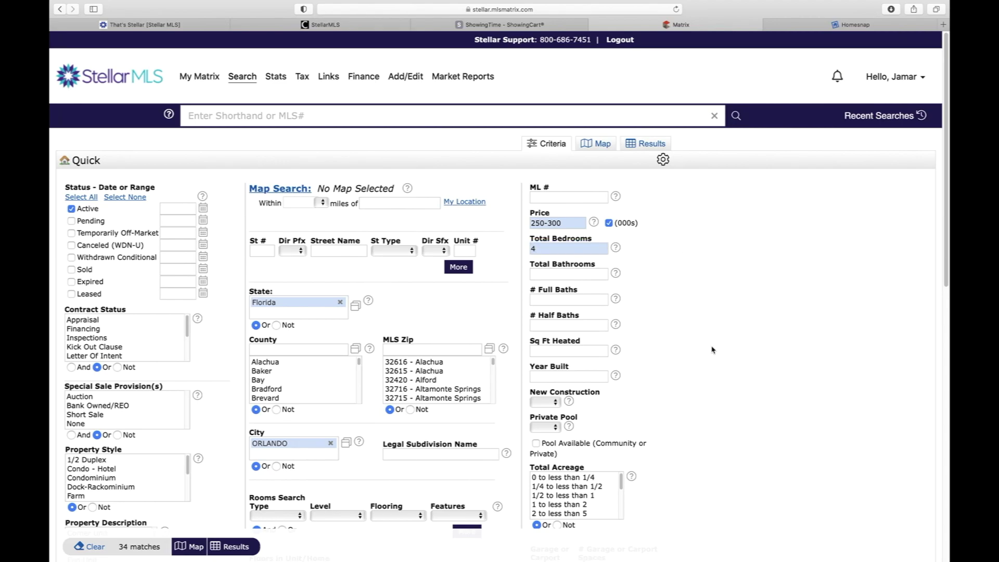
pyautogui.click(240, 548)
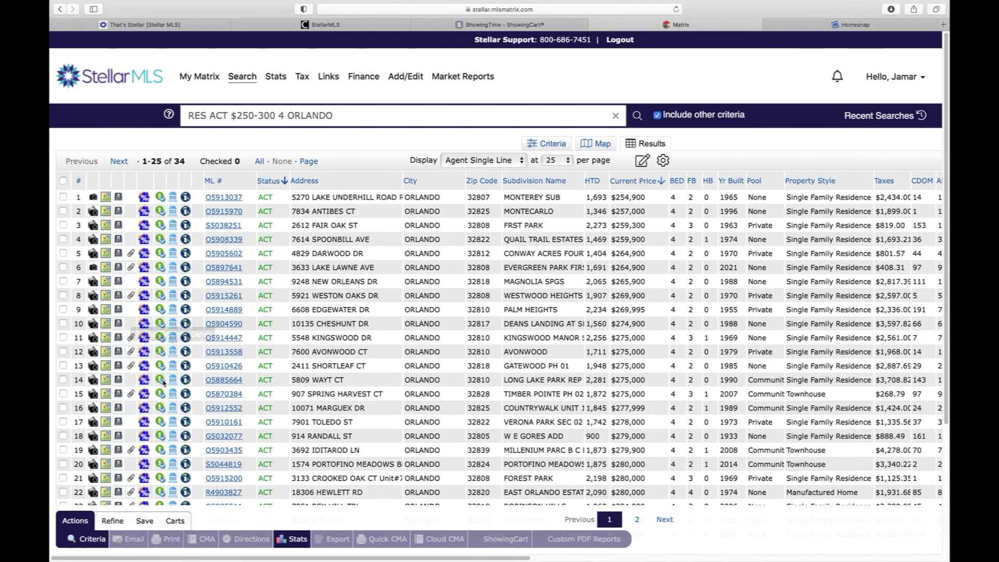
pyautogui.click(63, 225)
pyautogui.click(63, 281)
pyautogui.click(63, 309)
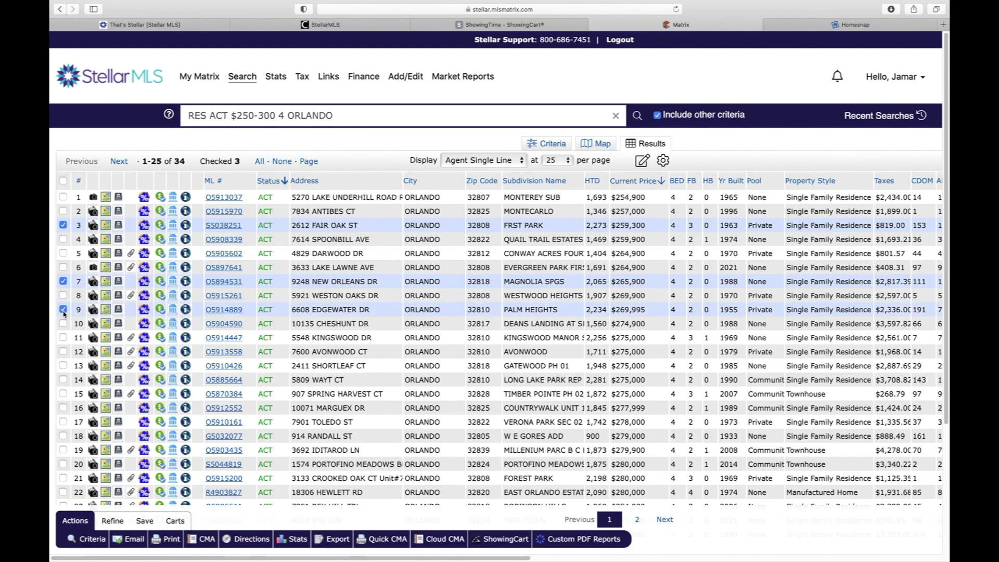
pyautogui.click(63, 338)
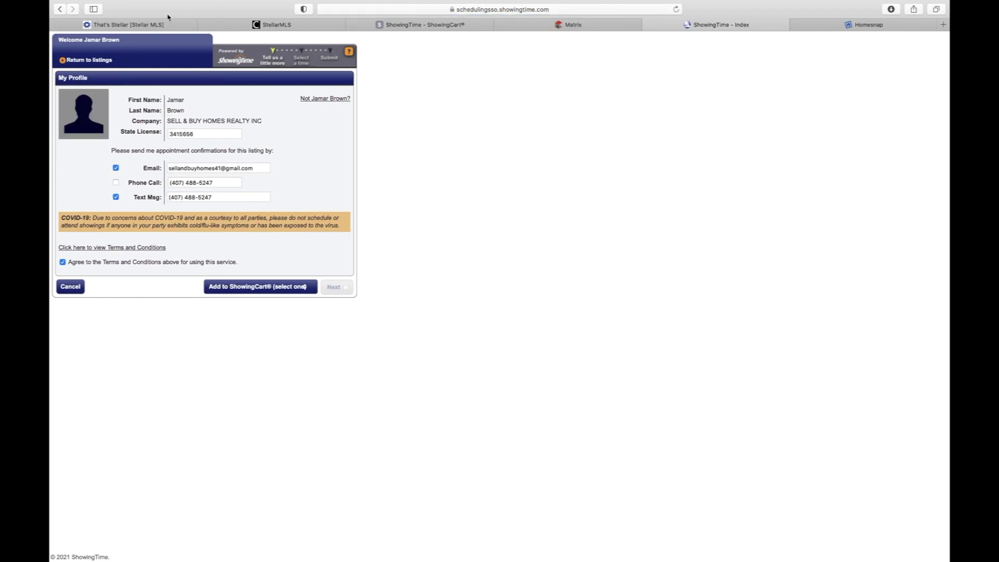
pyautogui.click(568, 25)
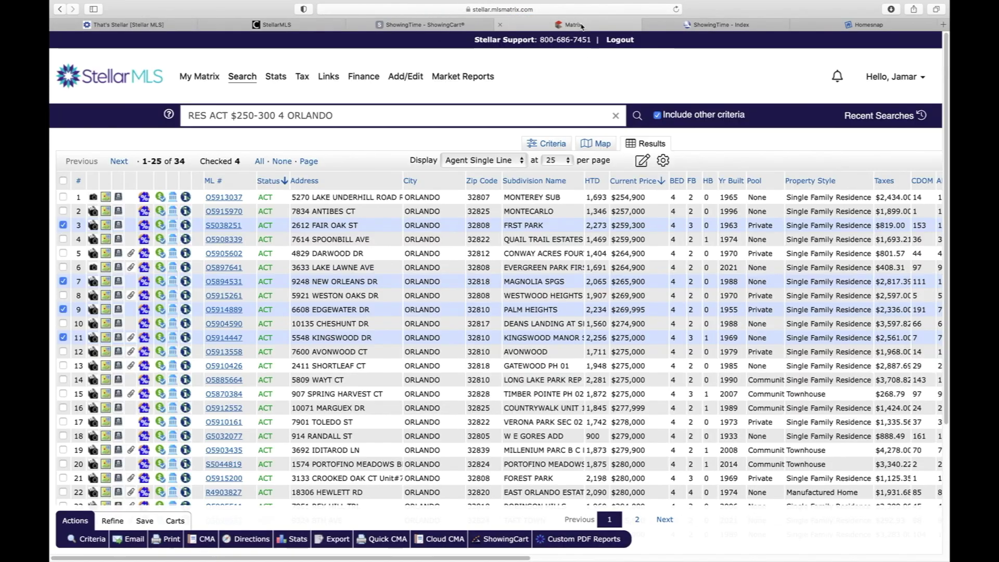
# Open 2612 Fair Oak St's full listing, start then cancel an Add to ShowingCart request, and go to Homesnap
pyautogui.click(221, 225)
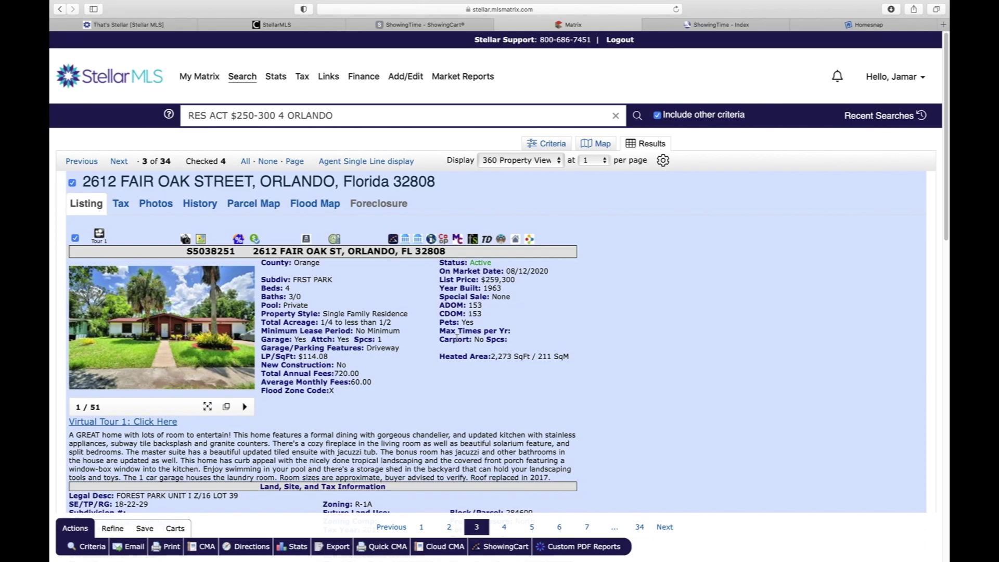
pyautogui.scroll(-3, 312, 344)
pyautogui.scroll(3, 378, 370)
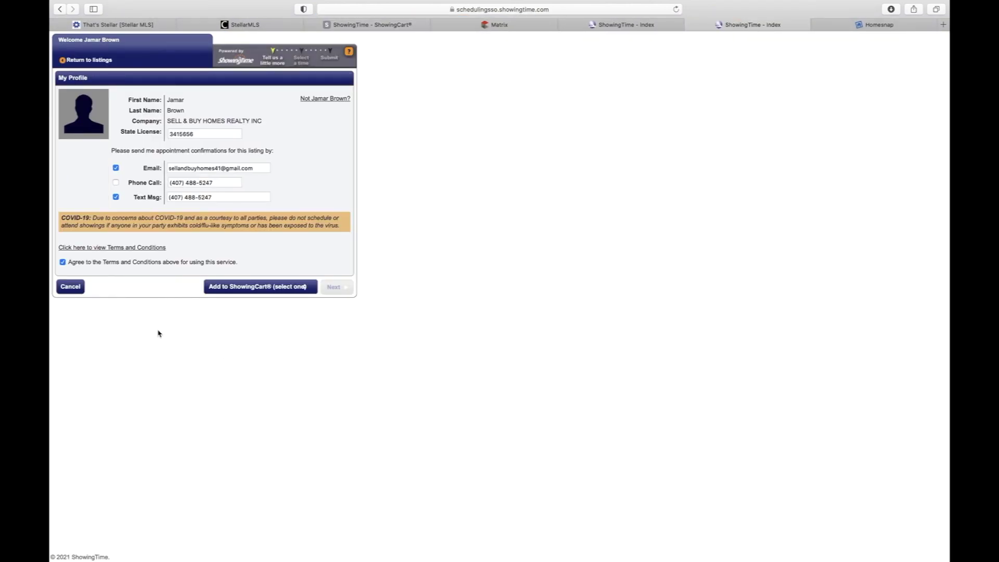
pyautogui.click(273, 284)
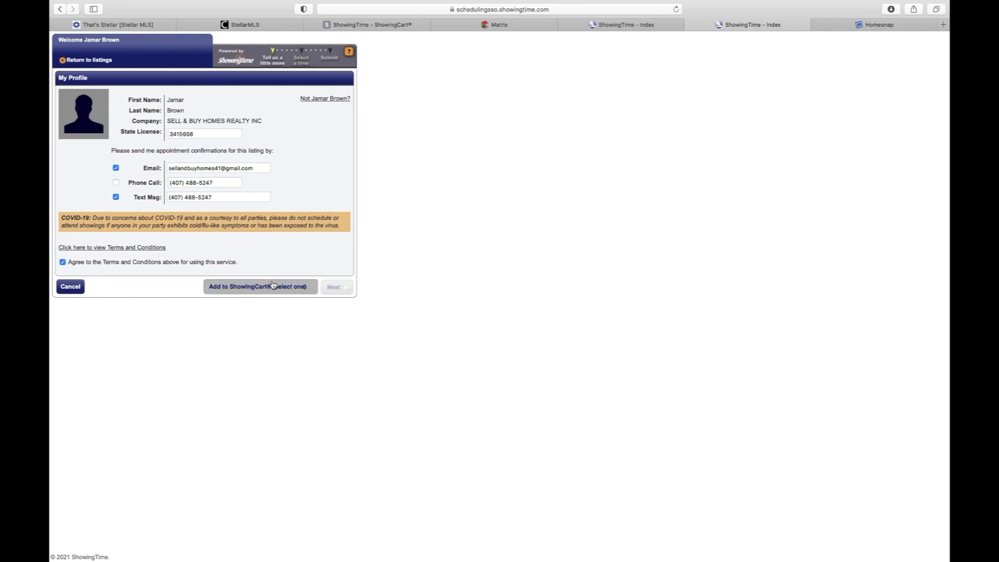
pyautogui.click(71, 287)
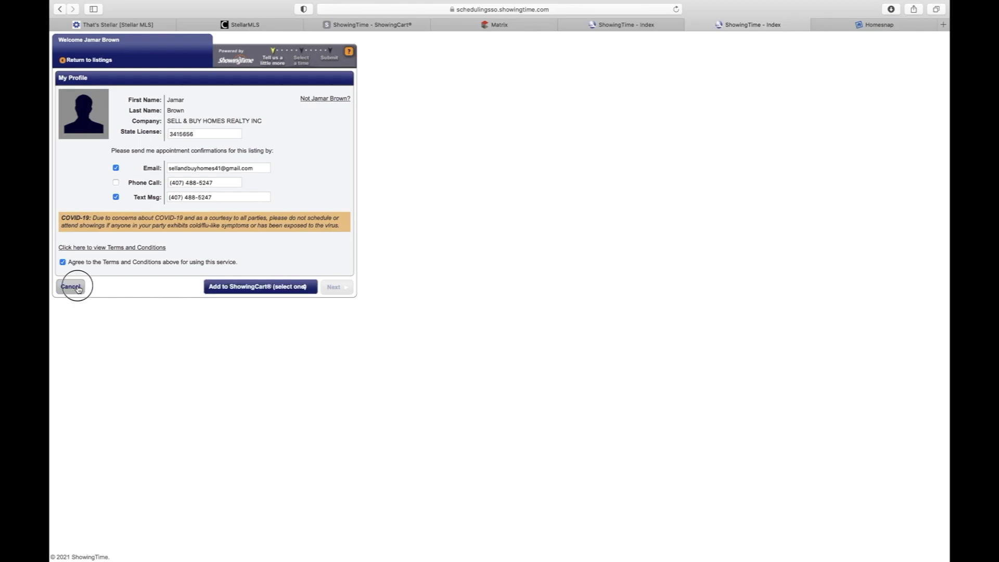
pyautogui.click(67, 287)
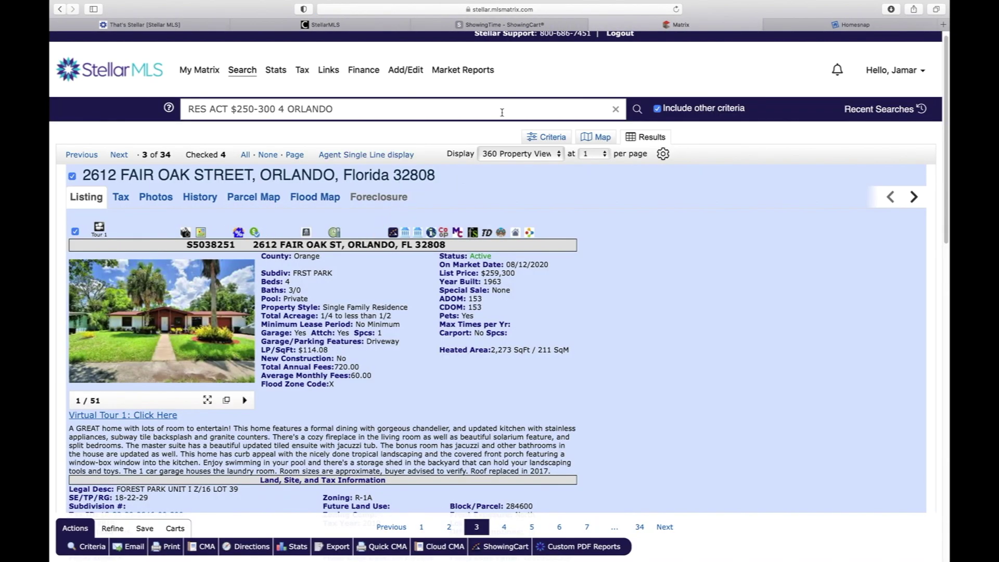
pyautogui.click(841, 26)
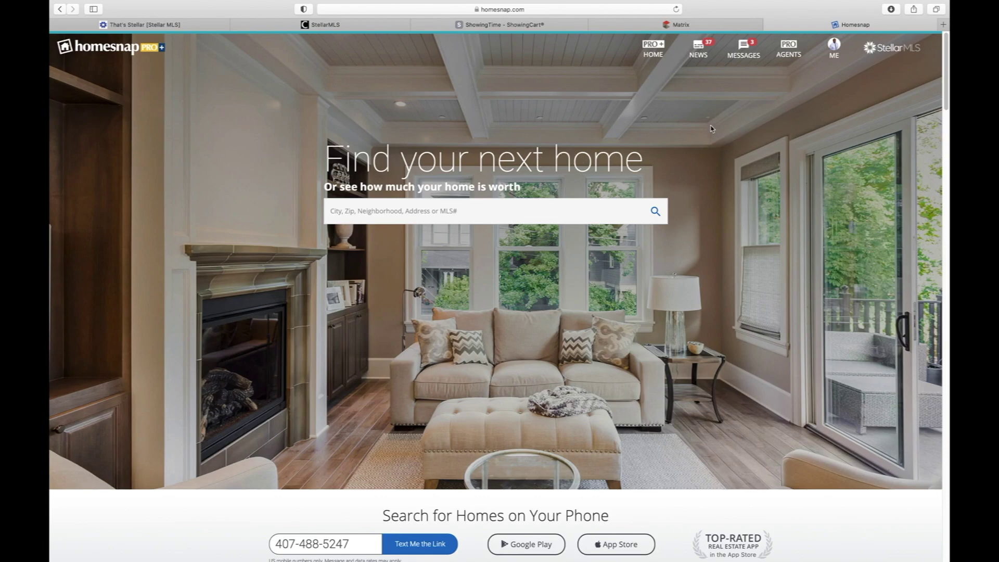
# Search Homesnap for 'kissimmee' and choose Kissimmee, FL to list its 1,913 homes for sale
pyautogui.click(472, 214)
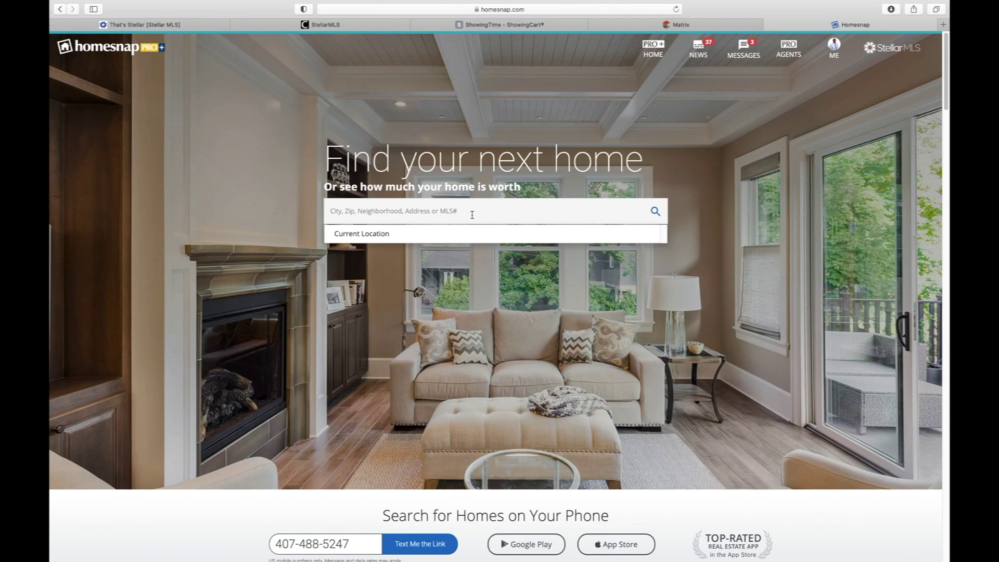
pyautogui.write('kissimme')
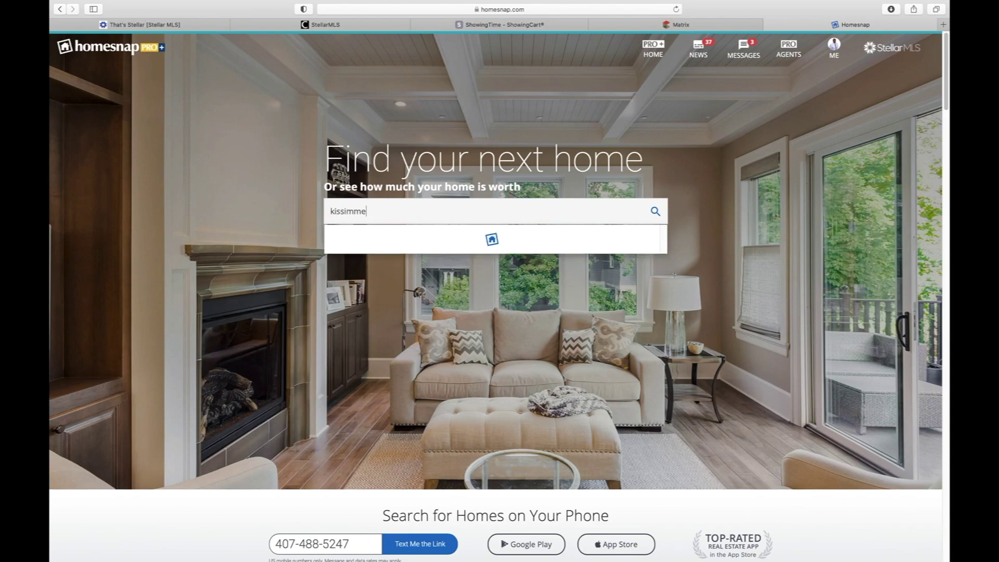
pyautogui.write('e')
pyautogui.click(370, 274)
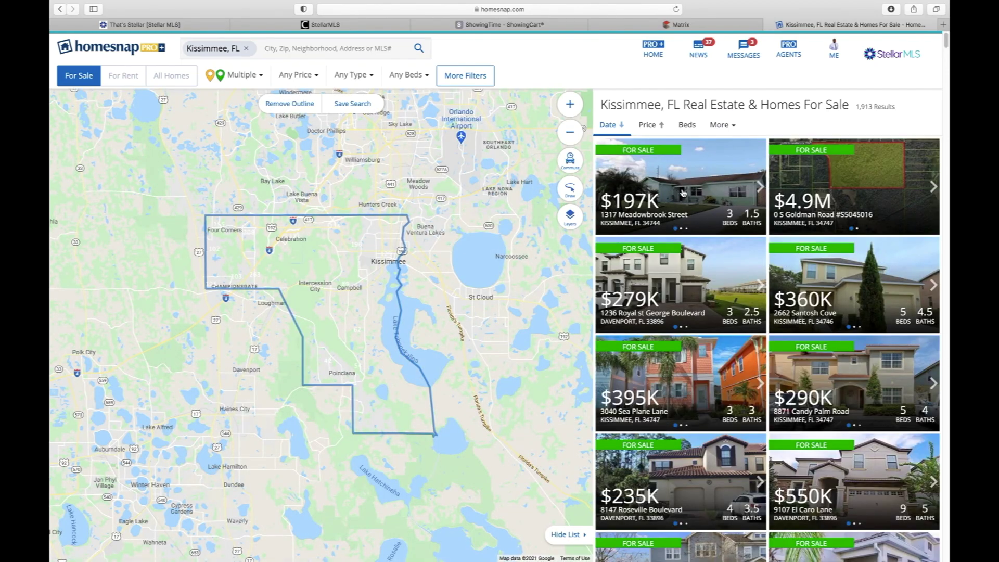
# Open the 1317 Meadowbrook Street listing ($197,000, 3 beds, 1.5 baths) in Kissimmee
pyautogui.click(686, 209)
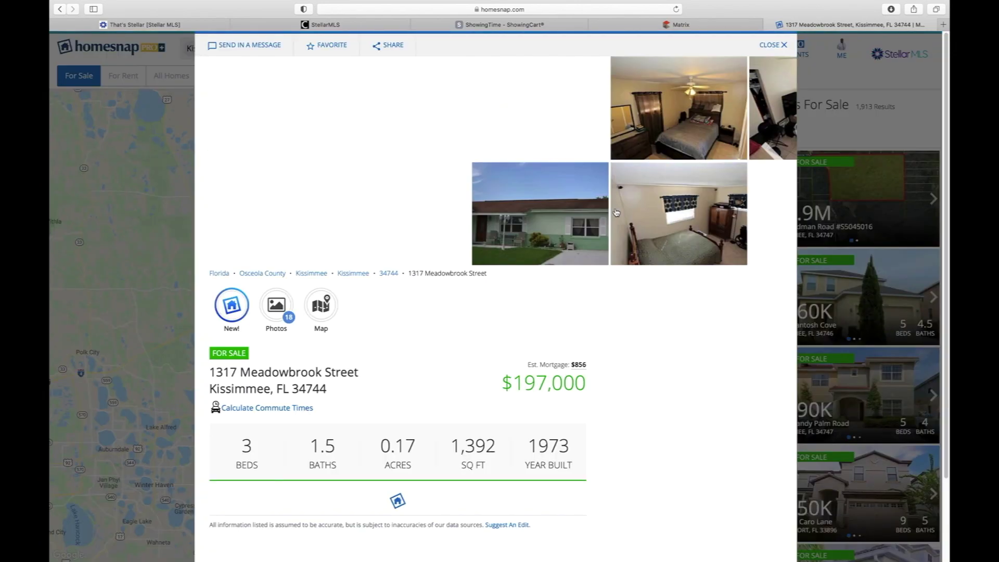